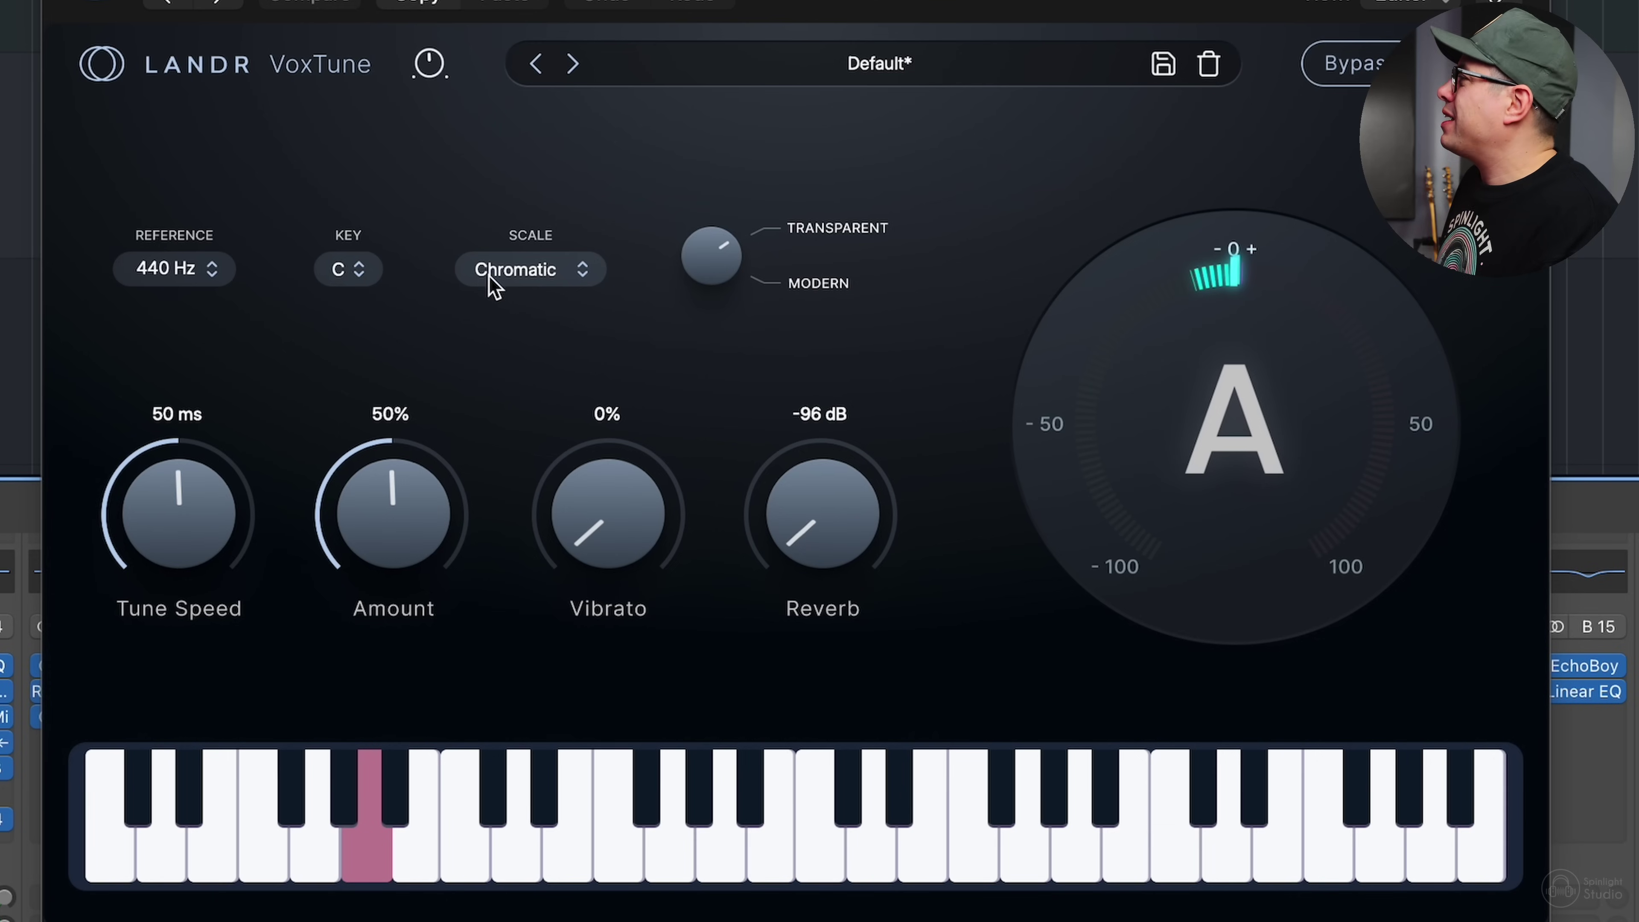
# Set the pitch correction key to A and the scale to Minor.
pyautogui.click(348, 269)
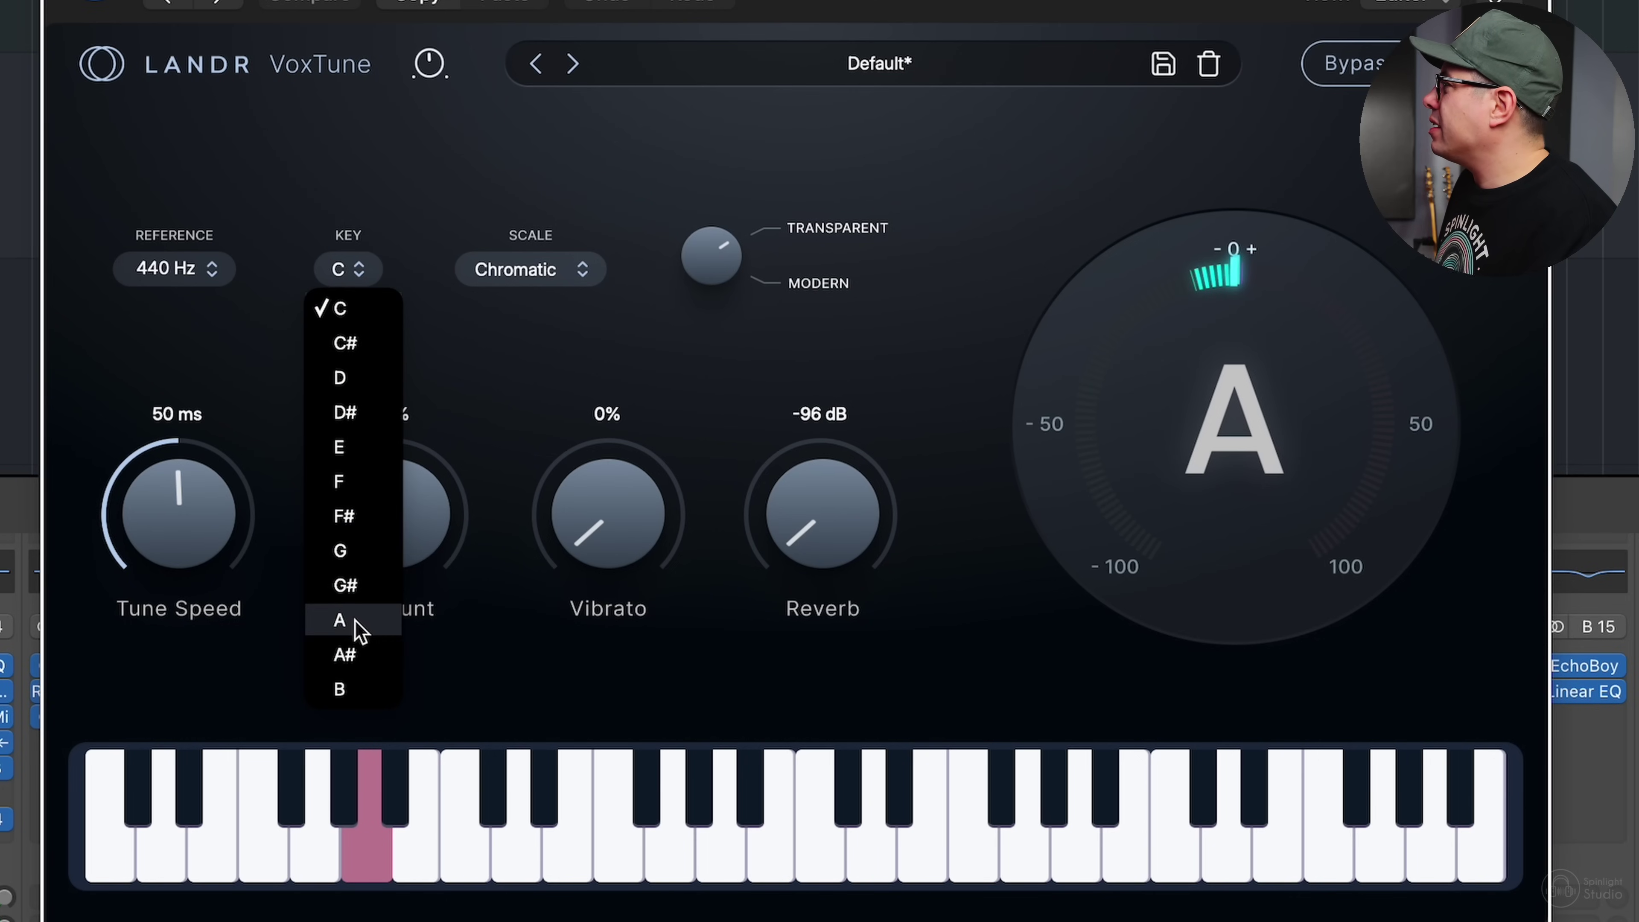
pyautogui.click(355, 621)
pyautogui.click(513, 266)
pyautogui.click(515, 377)
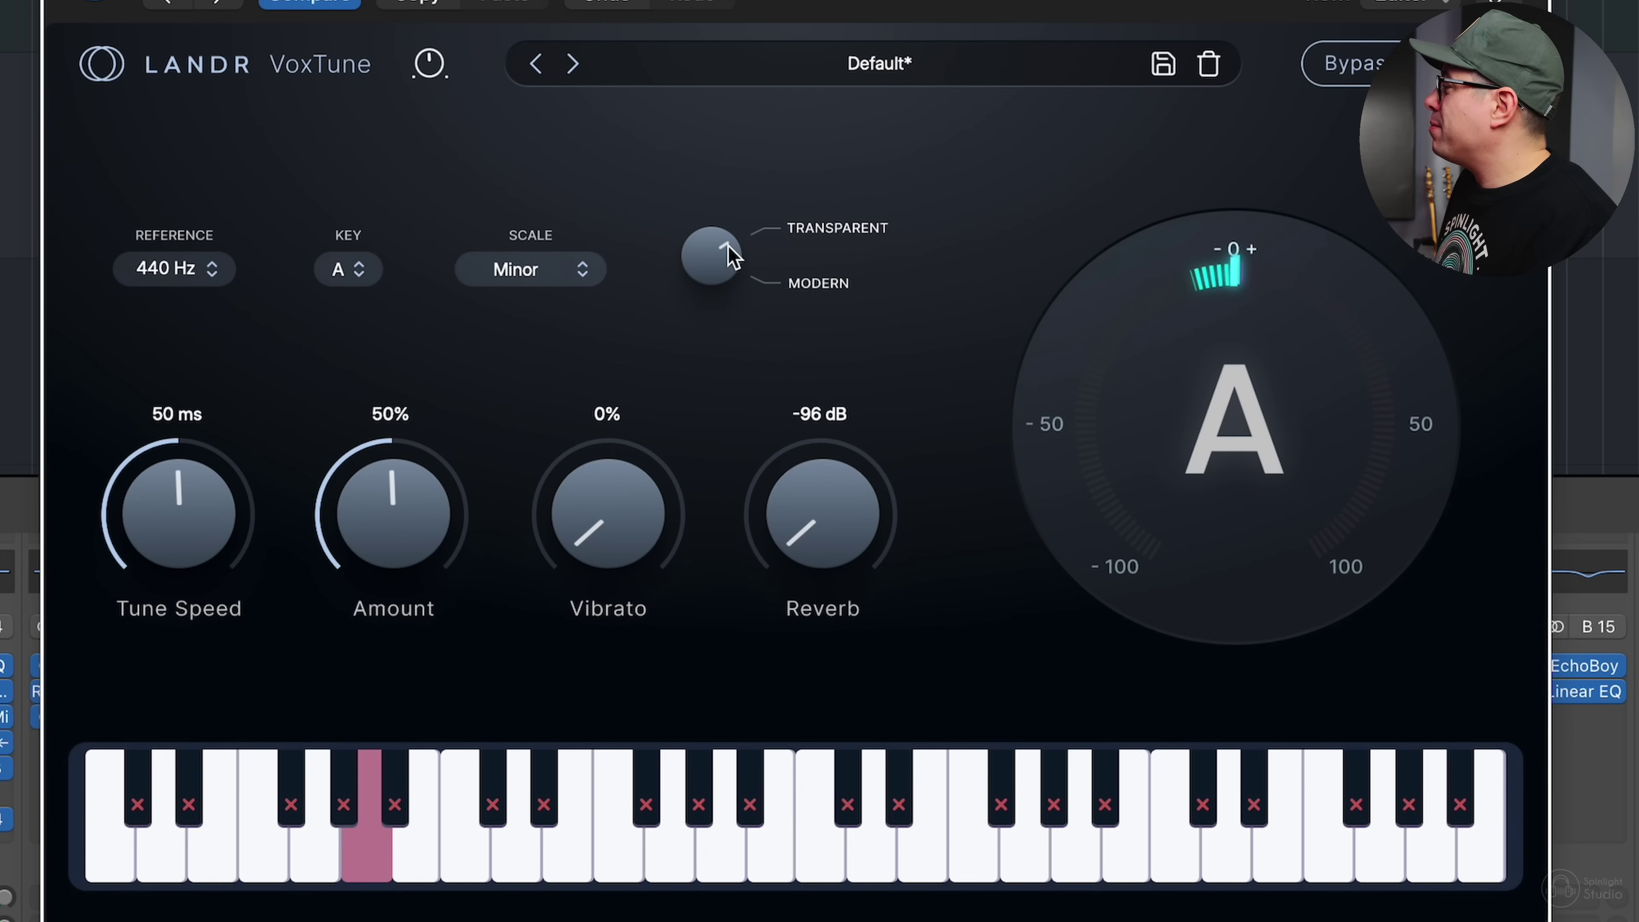
# Try Tune Speed at 1 ms with Amount at 100%, compare a slower 199 ms, and try Vibrato at 98%.
pyautogui.moveTo(238, 549); pyautogui.dragTo(284, 403)
pyautogui.moveTo(393, 517); pyautogui.dragTo(446, 396)
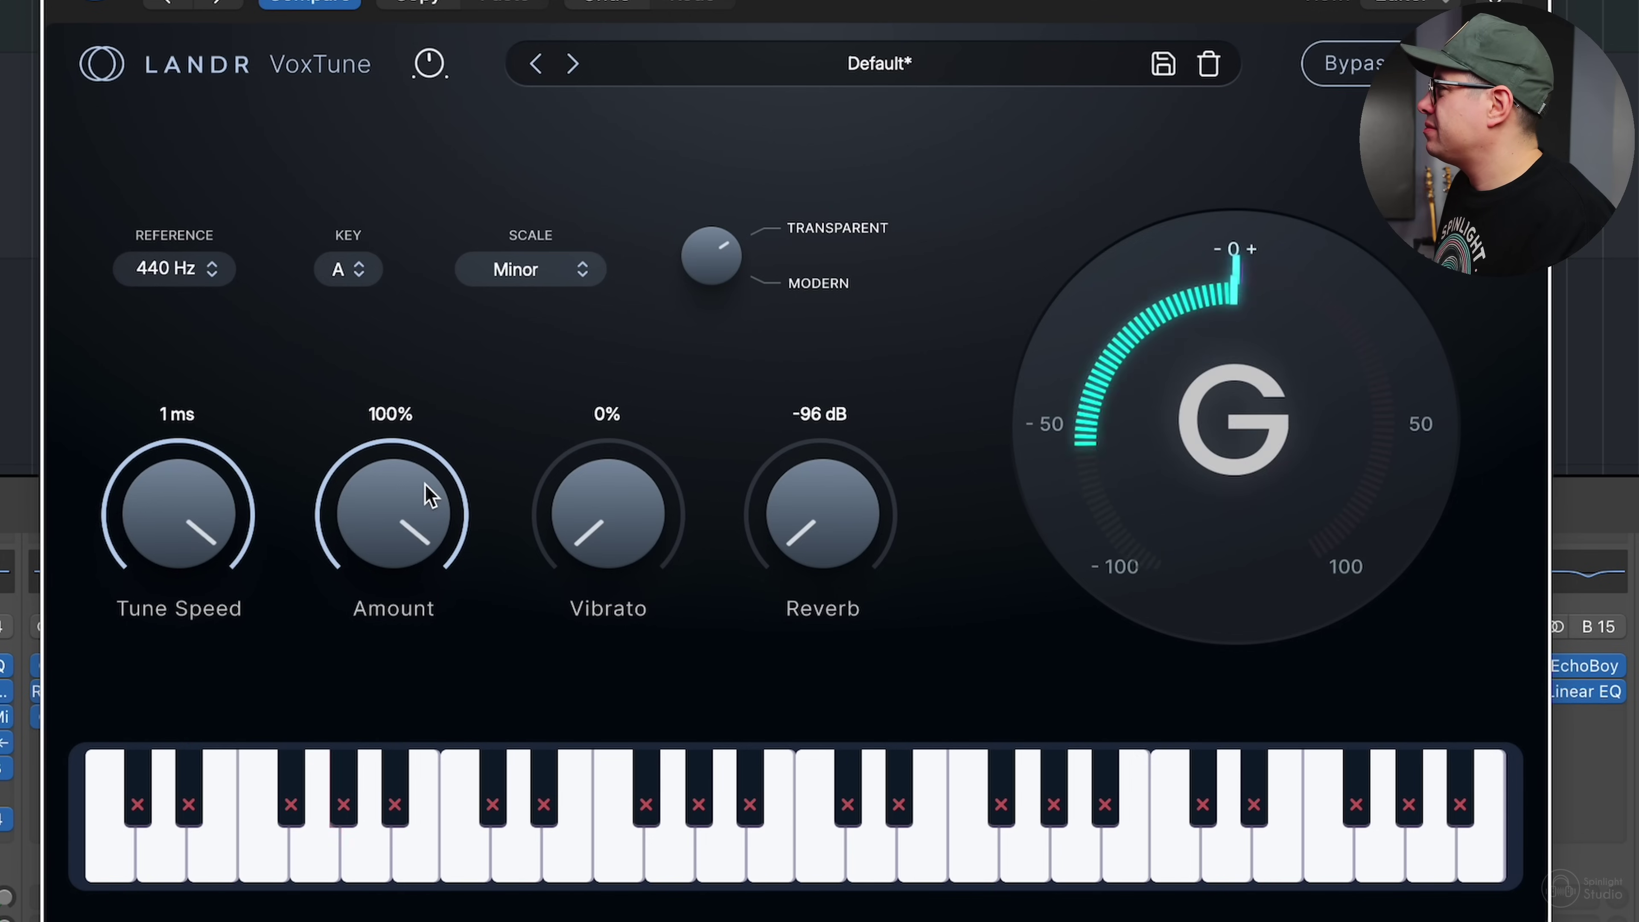
pyautogui.moveTo(210, 524); pyautogui.dragTo(190, 762)
pyautogui.moveTo(585, 531); pyautogui.dragTo(716, 262)
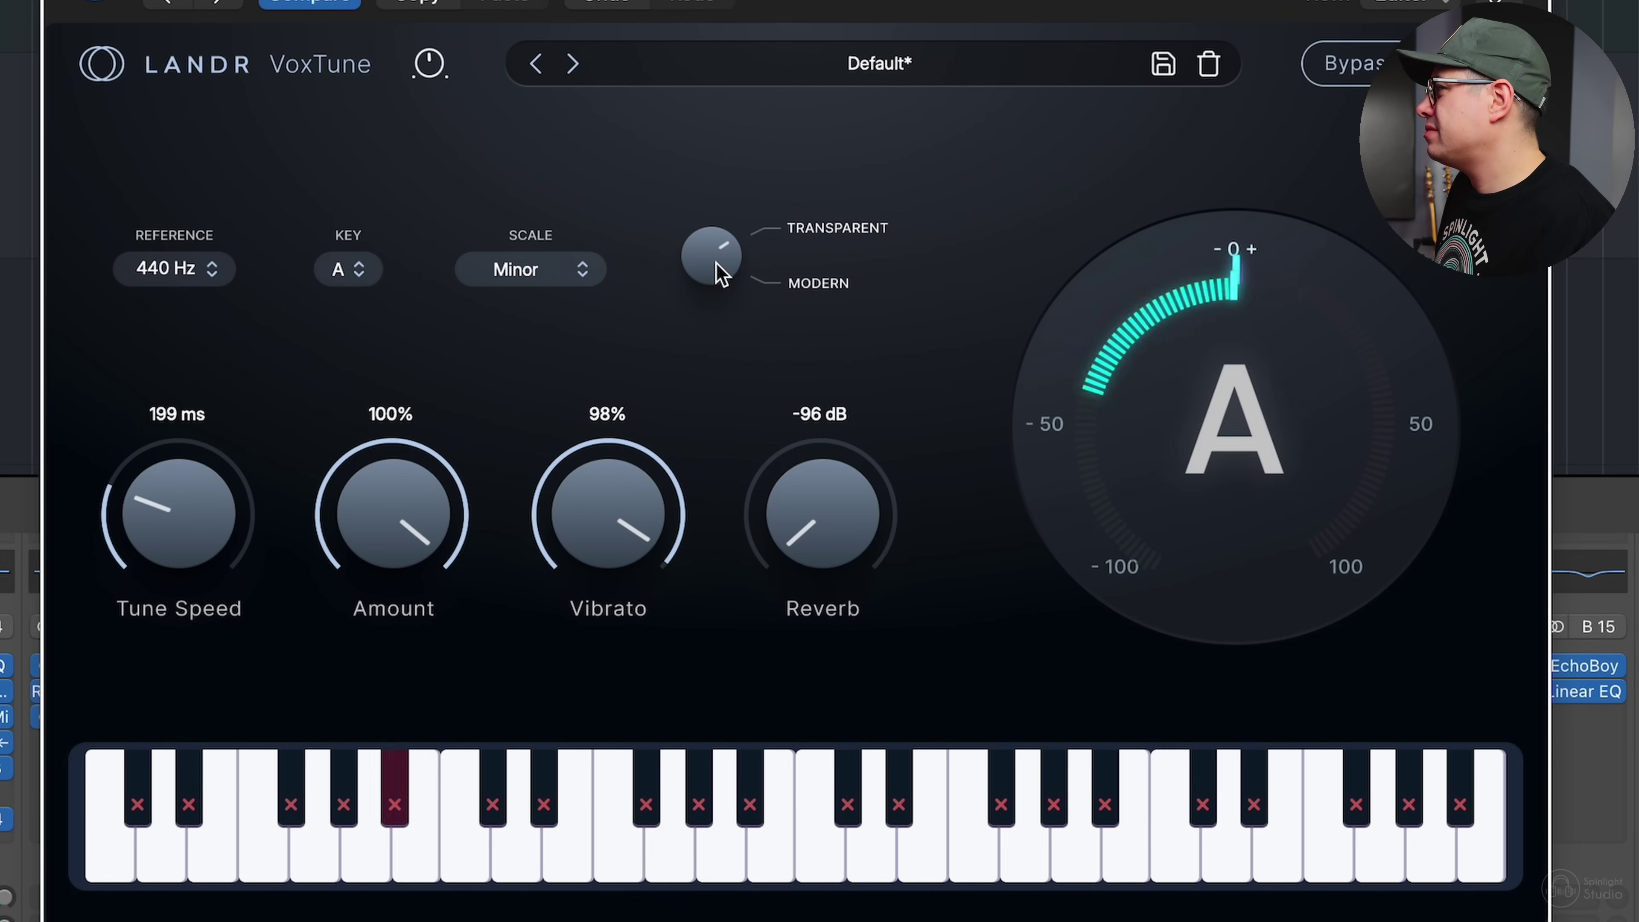
# Set Tune Speed to 231 ms, Amount to 68% and Vibrato to 2%.
pyautogui.moveTo(283, 462); pyautogui.dragTo(412, 560)
pyautogui.moveTo(585, 497); pyautogui.dragTo(562, 800)
pyautogui.moveTo(409, 466); pyautogui.dragTo(403, 578)
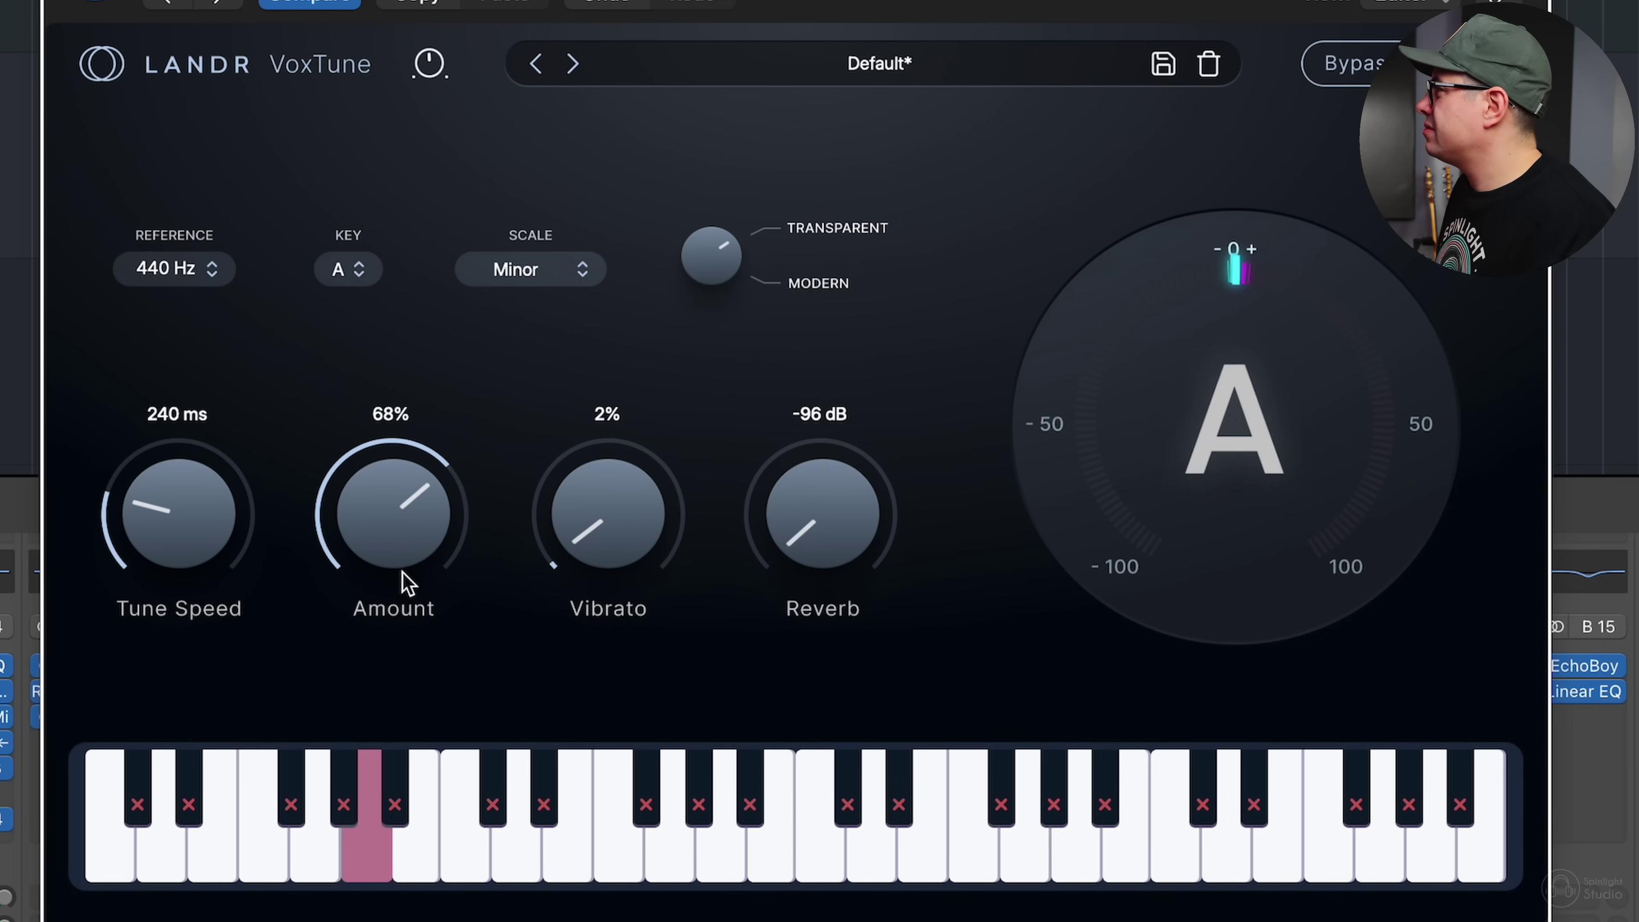
pyautogui.moveTo(229, 536); pyautogui.dragTo(175, 534)
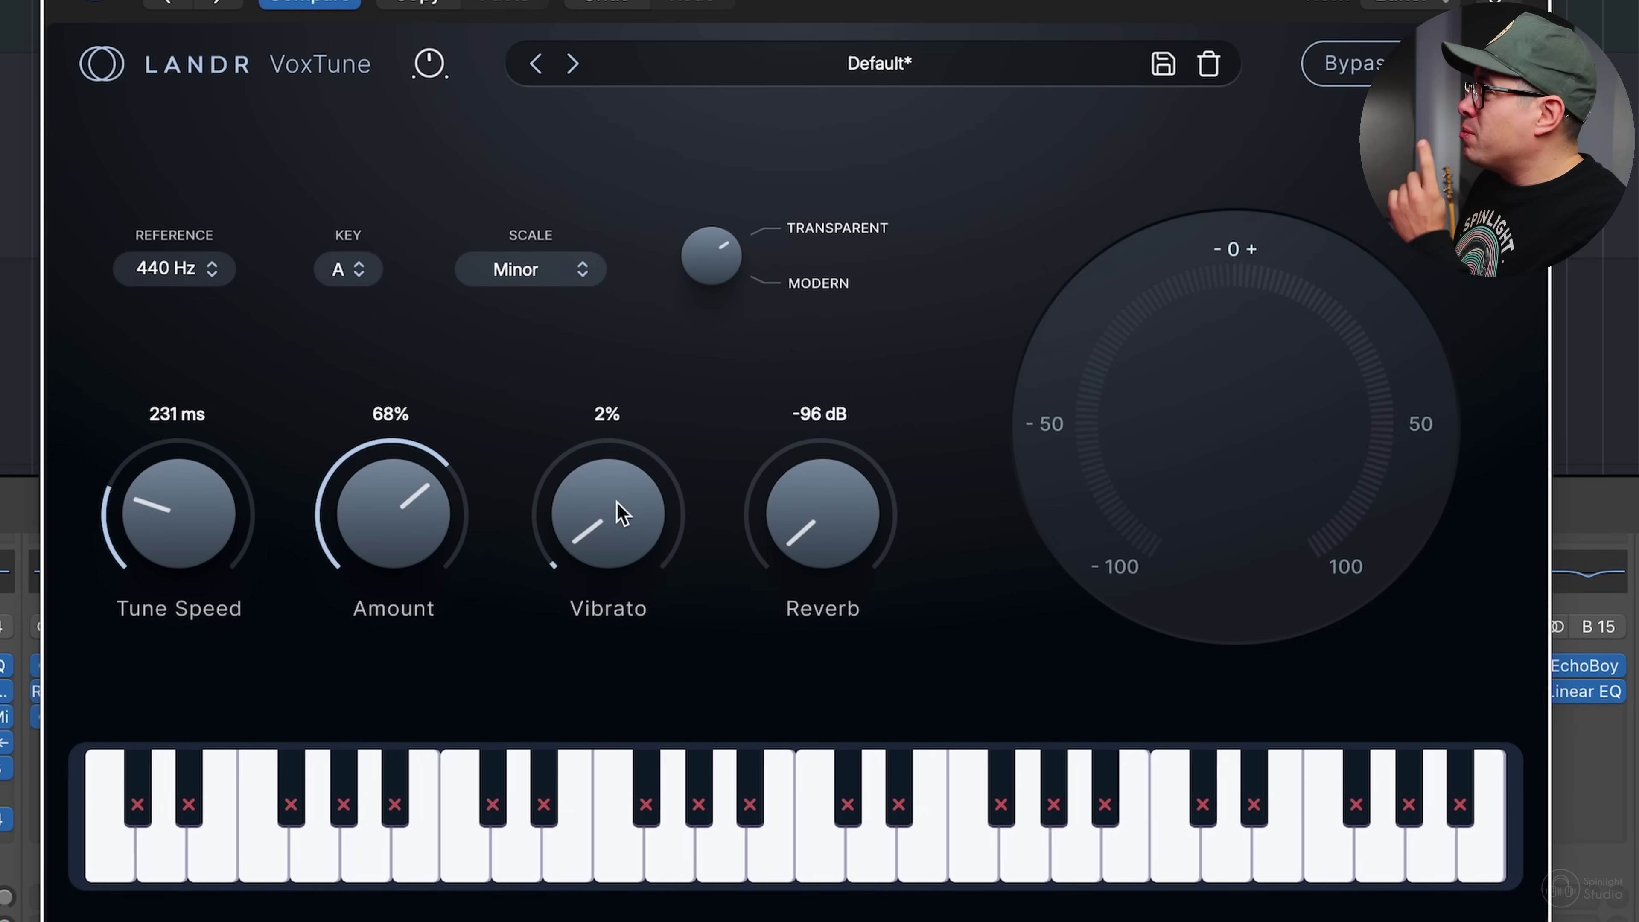
# Try the Modern tuning mode and its Formant control.
pyautogui.click(709, 262)
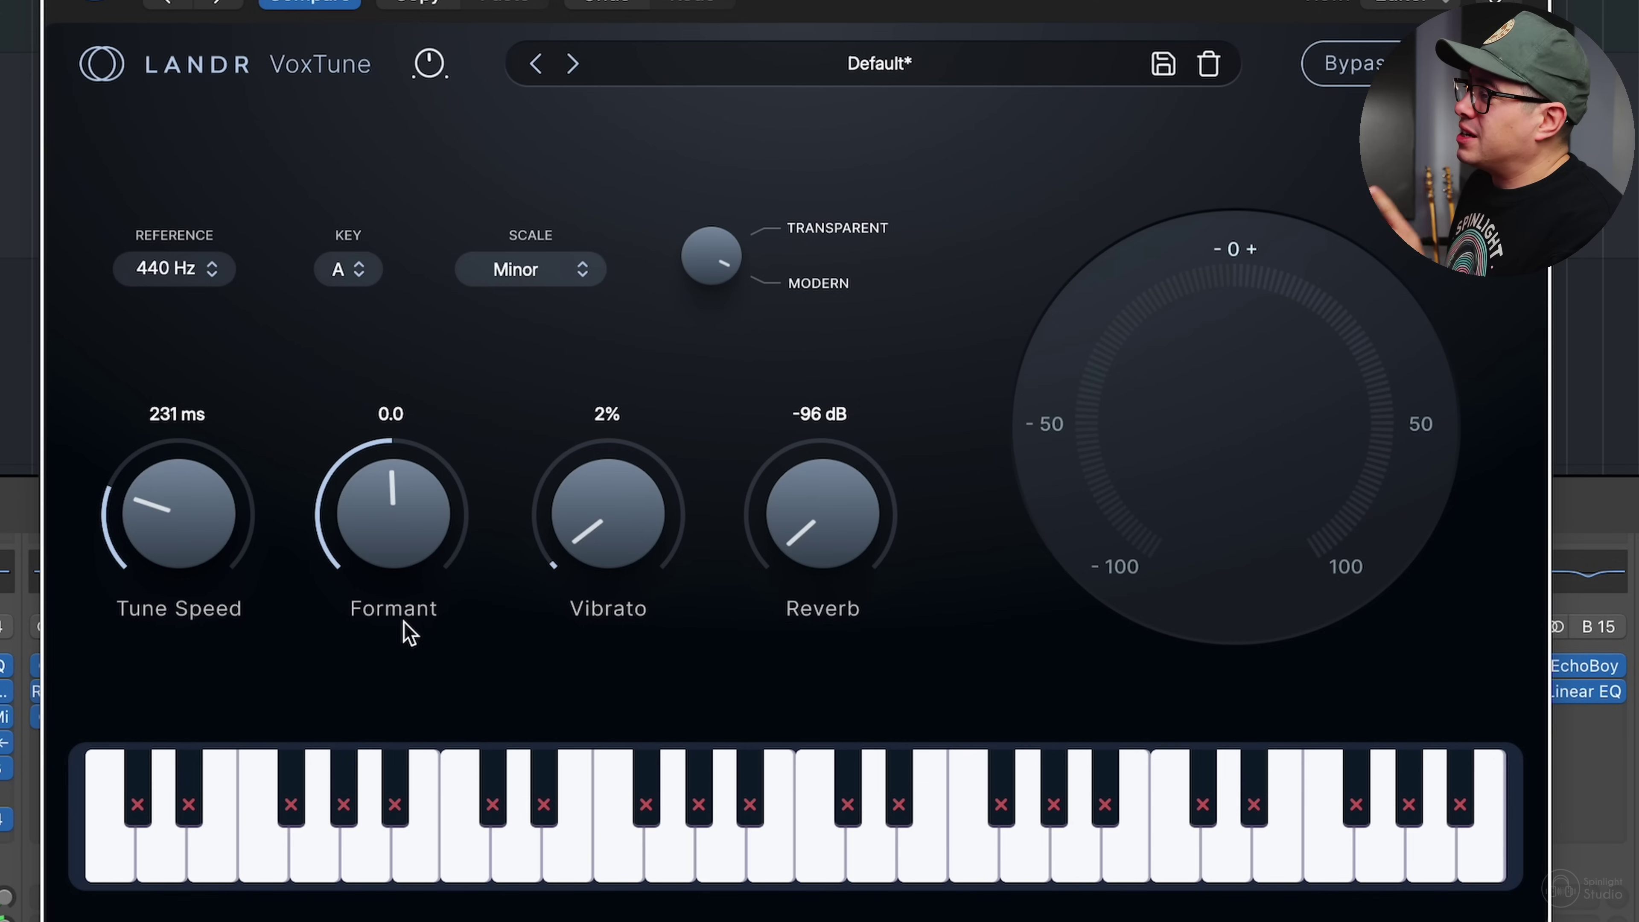
pyautogui.moveTo(413, 544)
pyautogui.mouseDown()
pyautogui.moveTo(443, 432)
pyautogui.moveTo(402, 707)
pyautogui.moveTo(427, 555)
pyautogui.mouseUp()
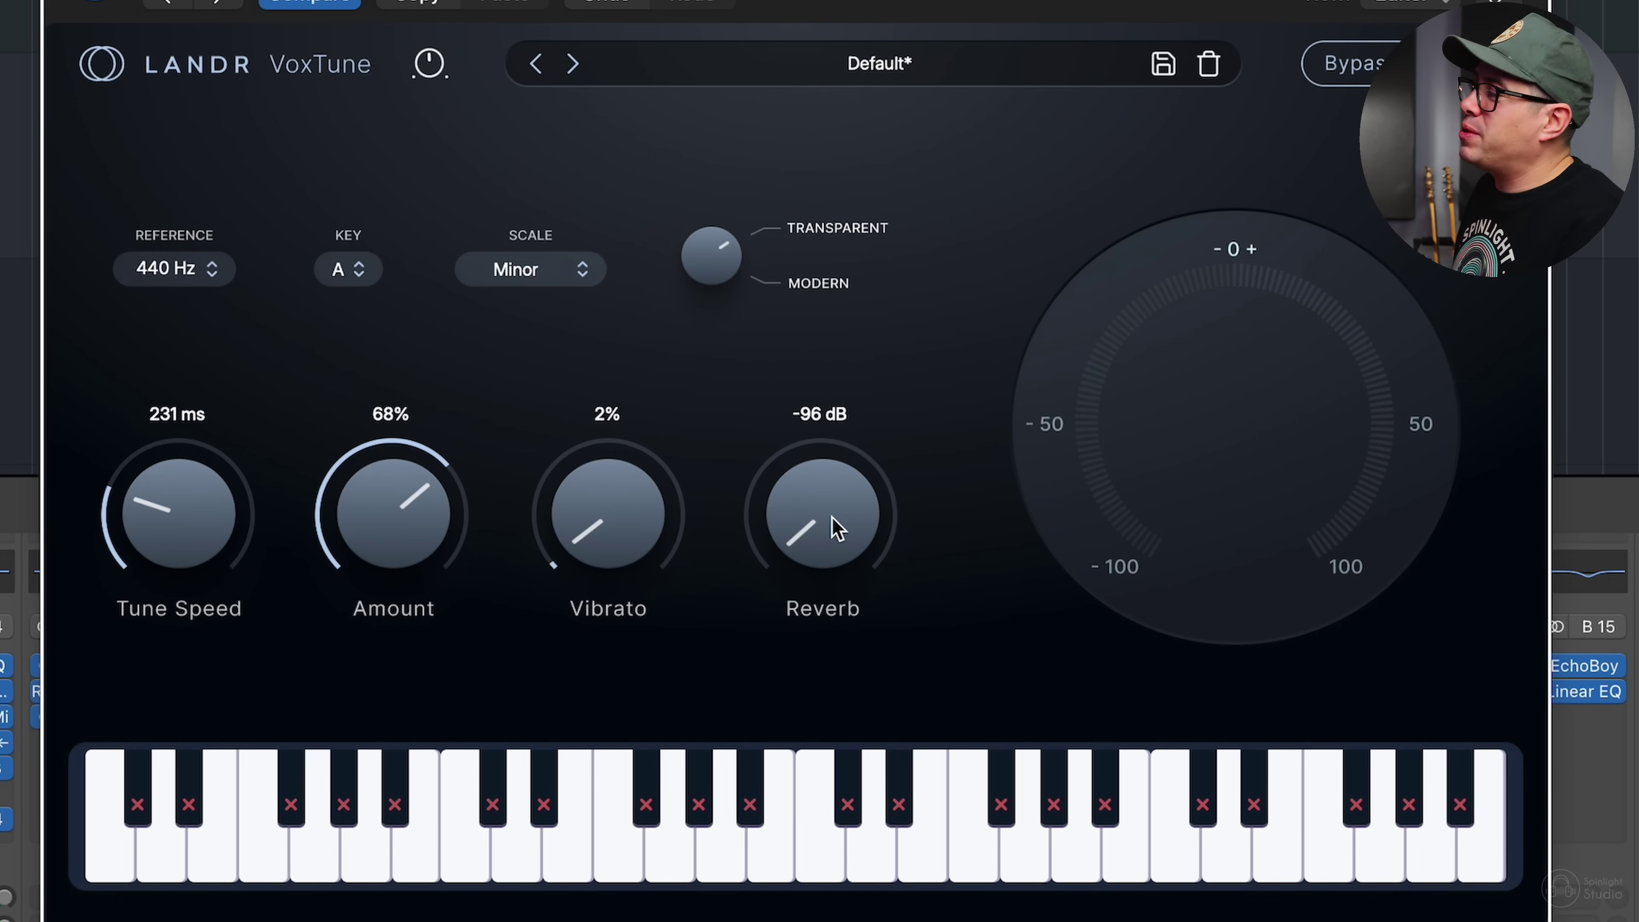
# Try Reverb at -10 dB, and lower it to -67.6 dB.
pyautogui.moveTo(837, 533); pyautogui.dragTo(887, 232)
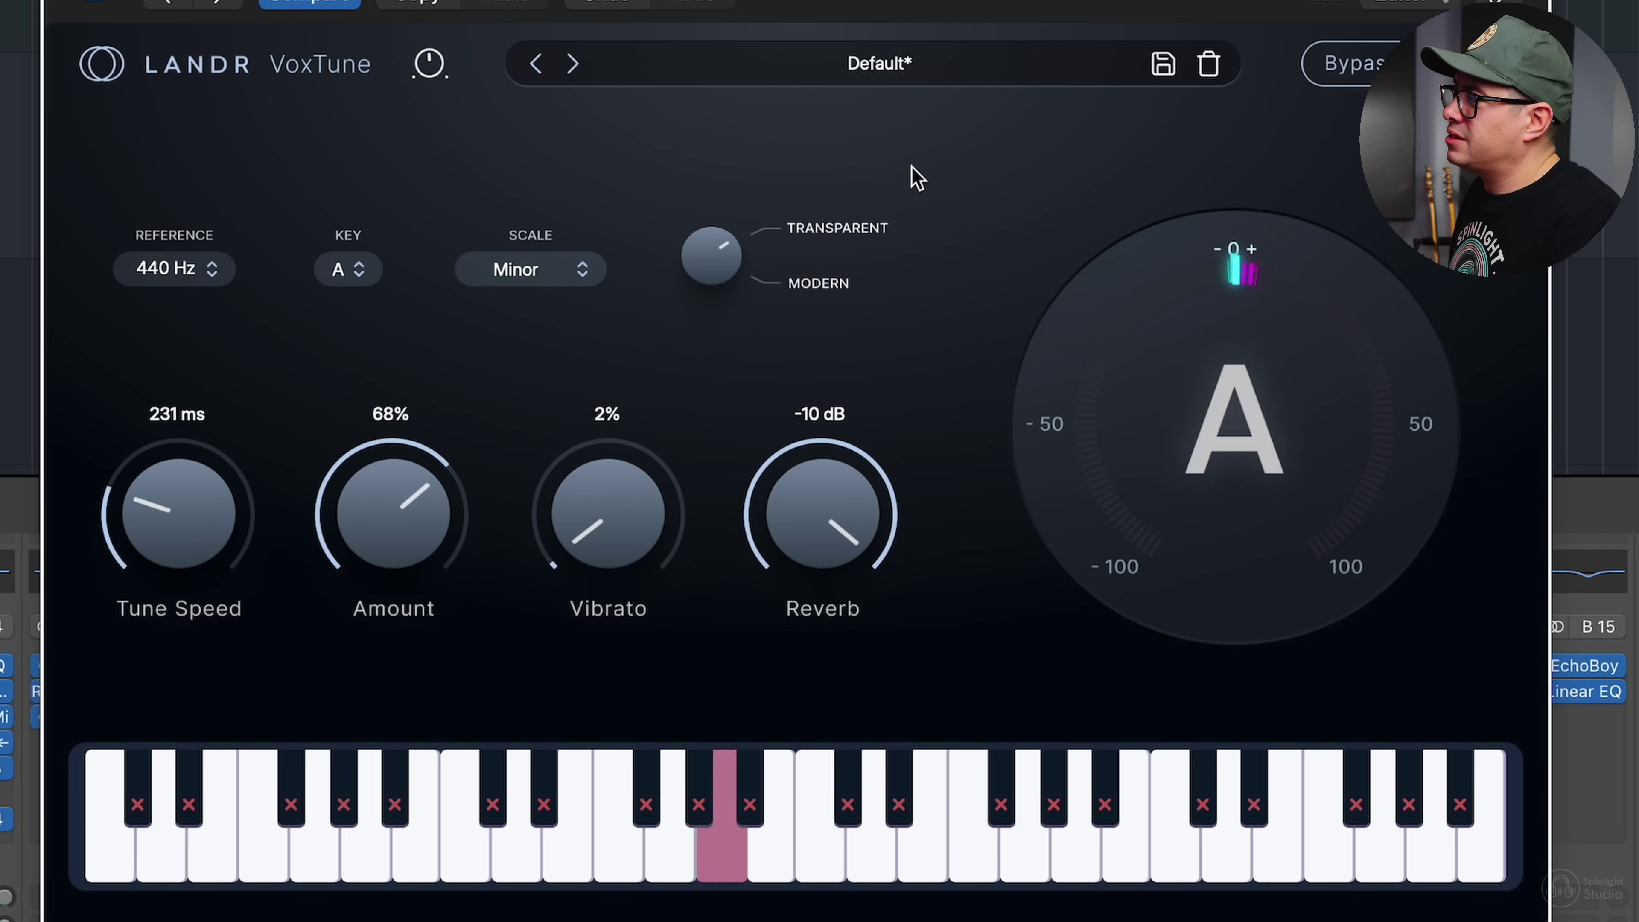
pyautogui.moveTo(911, 166); pyautogui.dragTo(864, 434)
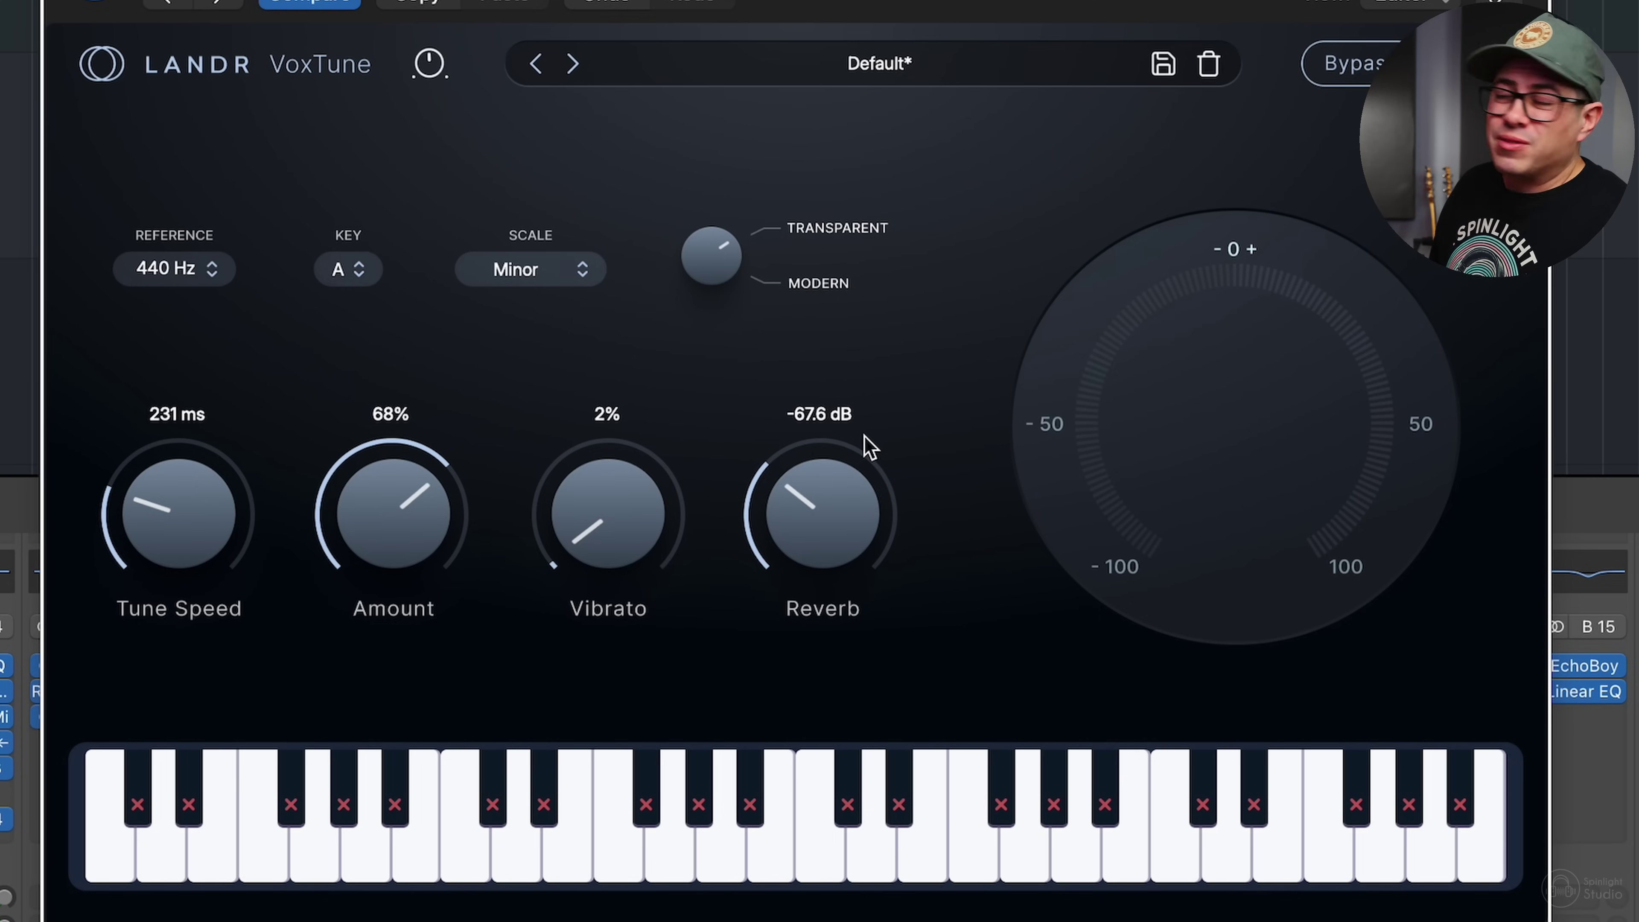
pyautogui.scroll(-5, 761, 619)
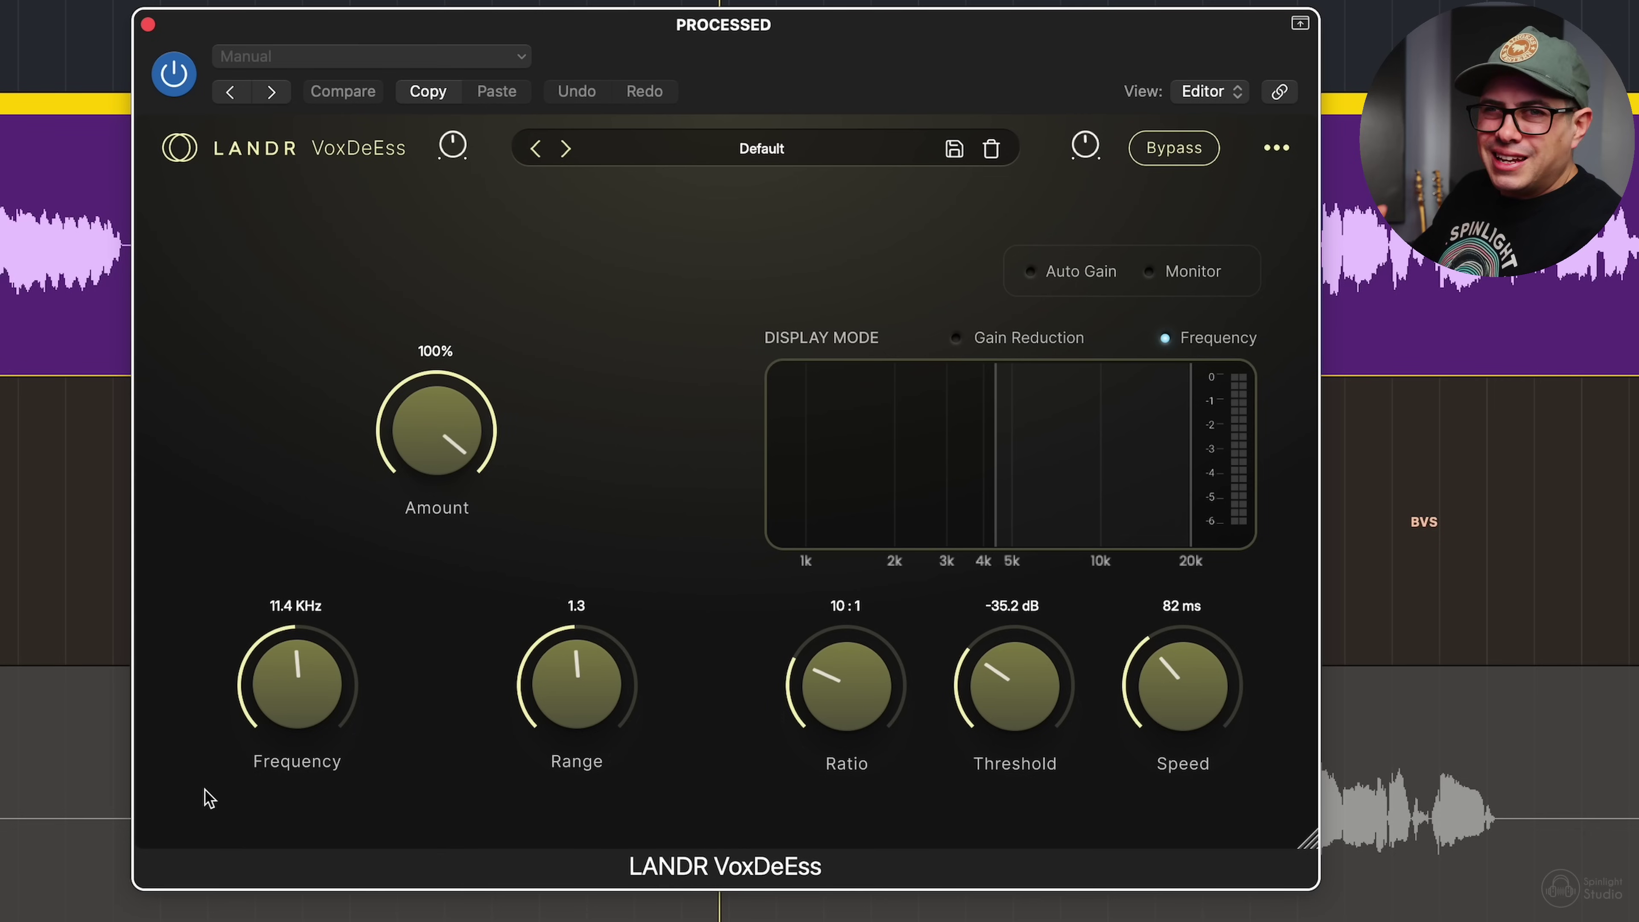
# Play the vocal and compare the de-esser Amount at 0% and at 100%.
pyautogui.press('space')
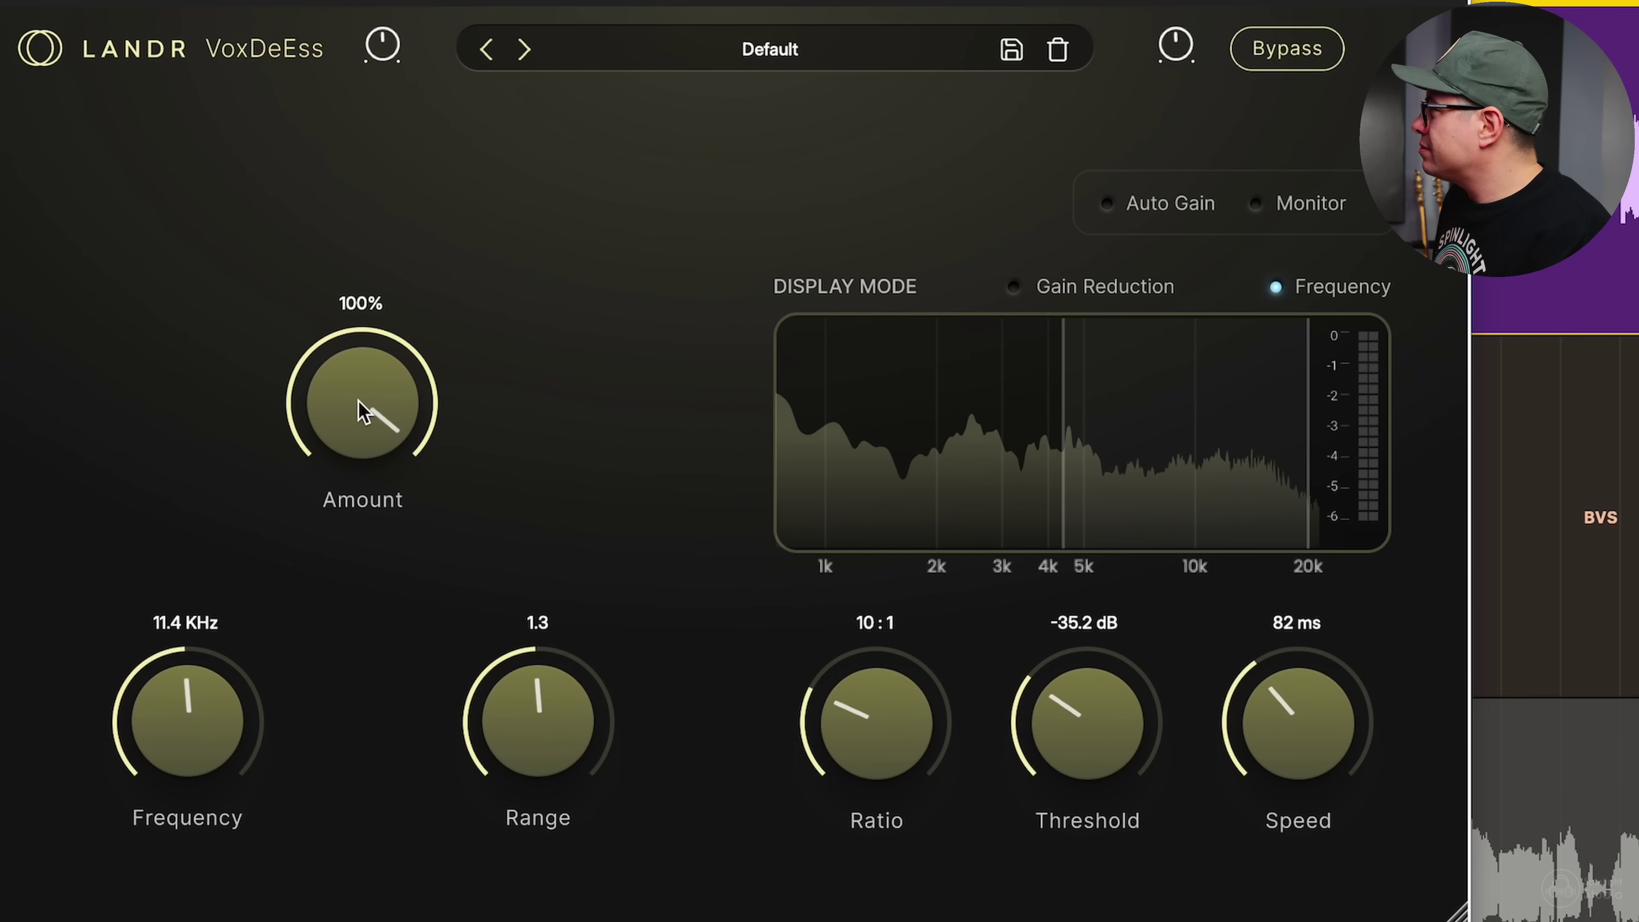
pyautogui.moveTo(329, 348); pyautogui.dragTo(326, 732)
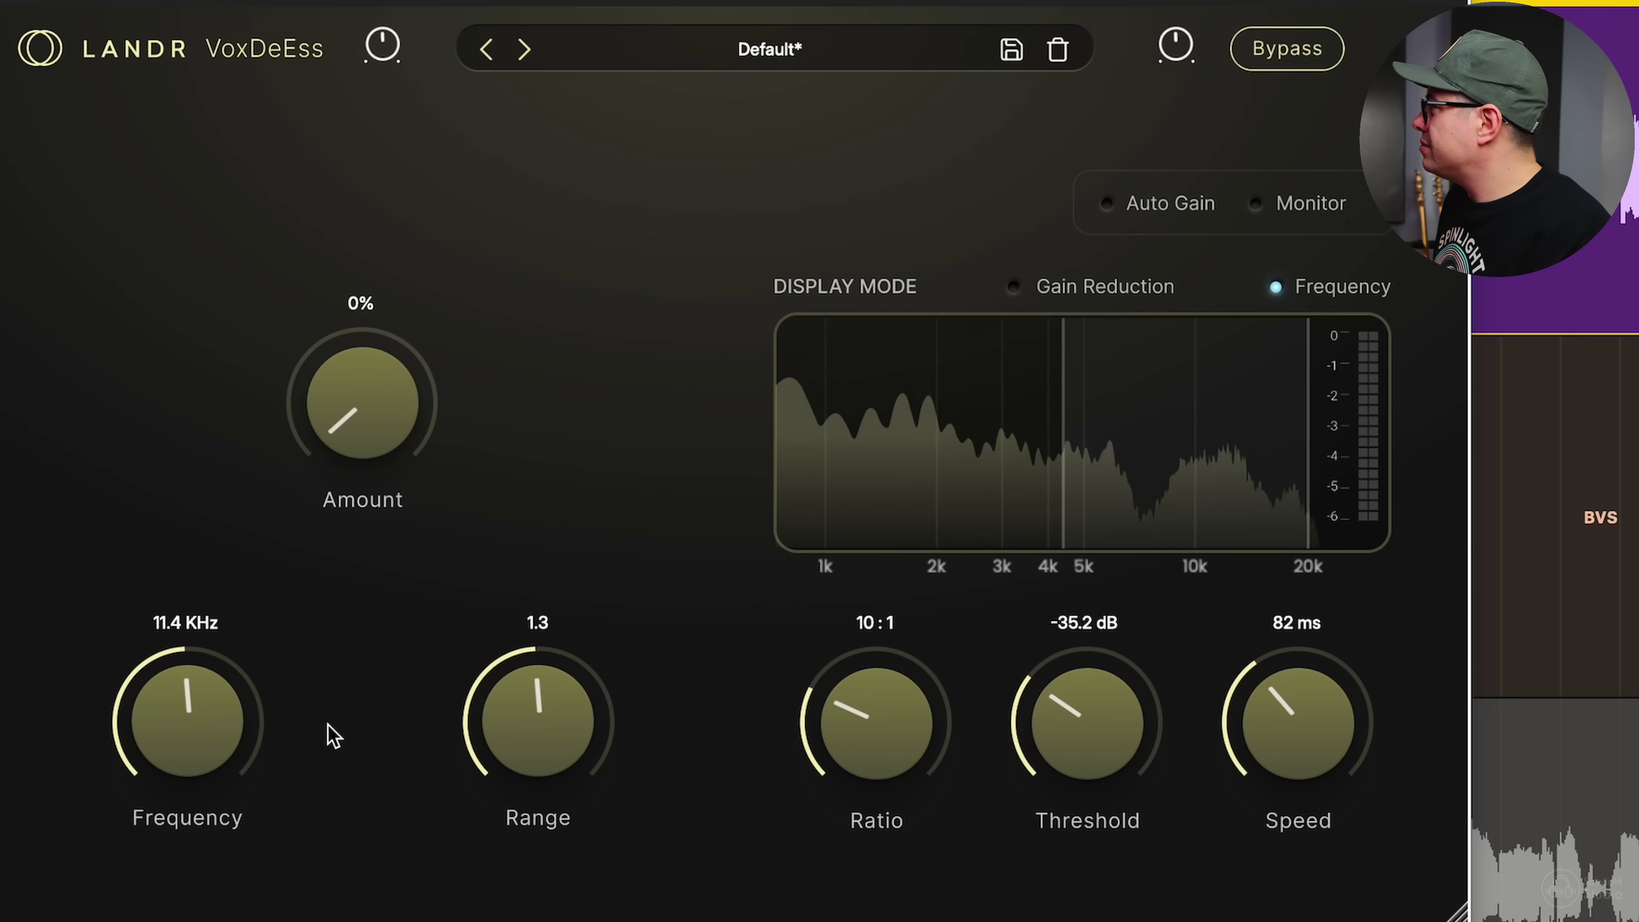
pyautogui.moveTo(384, 425); pyautogui.dragTo(424, 88)
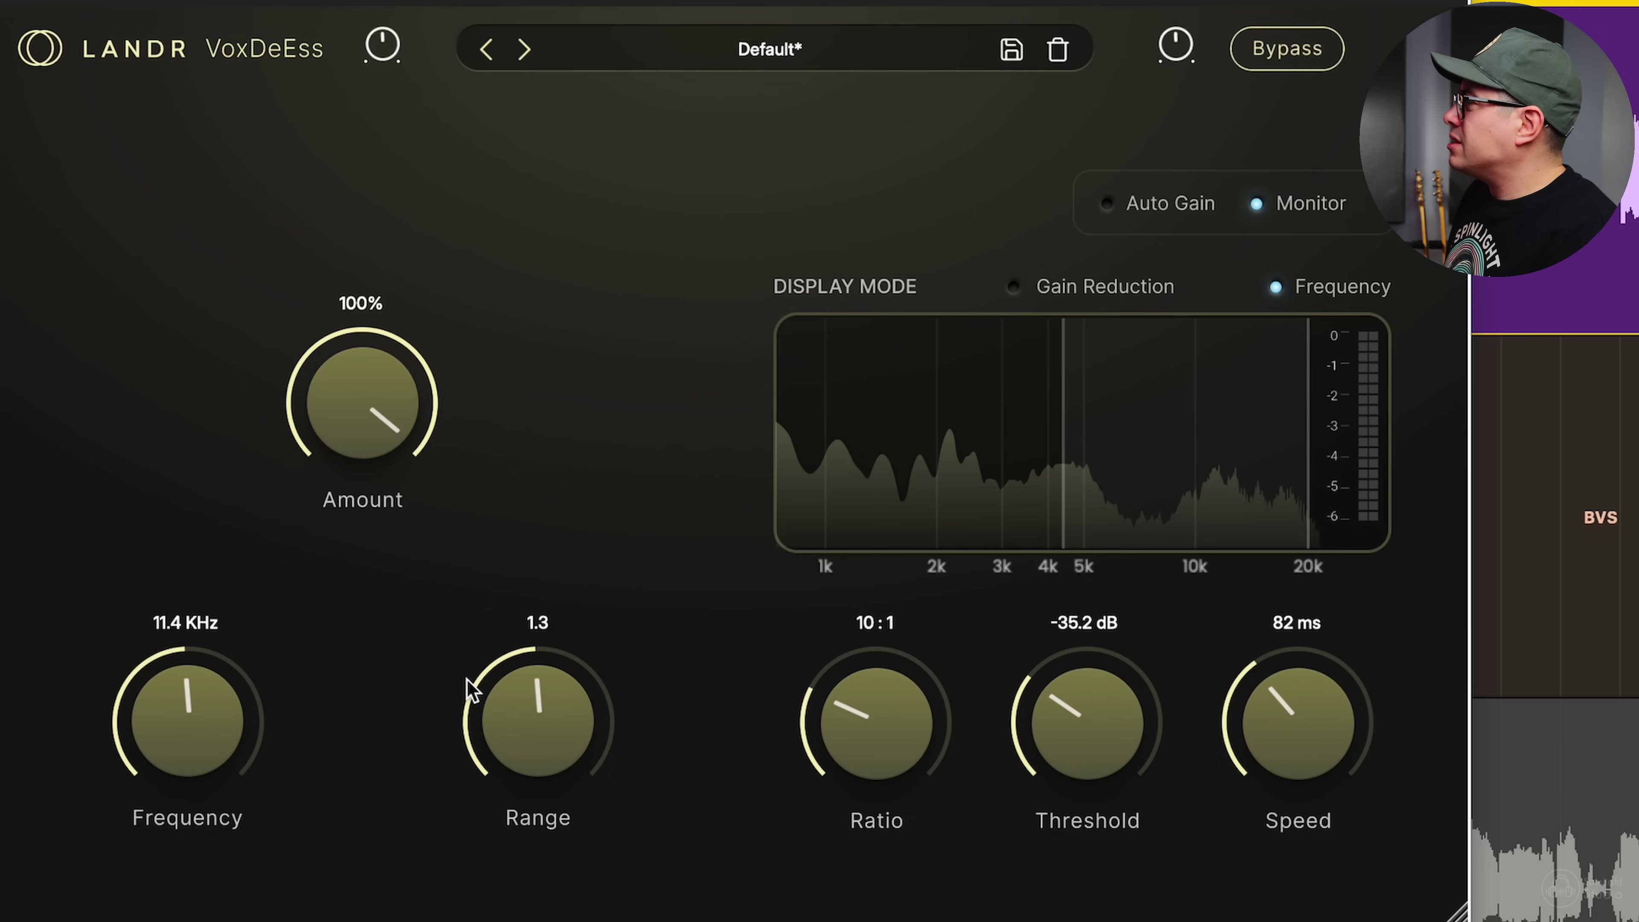
# Set the de-esser's Frequency to 10.6 kHz, Range to 1.0, Ratio to 21:1 and Threshold to -41.7 dB.
pyautogui.moveTo(188, 762)
pyautogui.mouseDown()
pyautogui.moveTo(210, 685)
pyautogui.moveTo(176, 754)
pyautogui.moveTo(168, 841)
pyautogui.moveTo(187, 792)
pyautogui.mouseUp()
pyautogui.moveTo(537, 771)
pyautogui.mouseDown()
pyautogui.moveTo(587, 631)
pyautogui.moveTo(556, 684)
pyautogui.moveTo(529, 838)
pyautogui.moveTo(523, 812)
pyautogui.mouseUp()
pyautogui.moveTo(882, 736); pyautogui.dragTo(922, 613)
pyautogui.moveTo(1097, 709); pyautogui.dragTo(1086, 747)
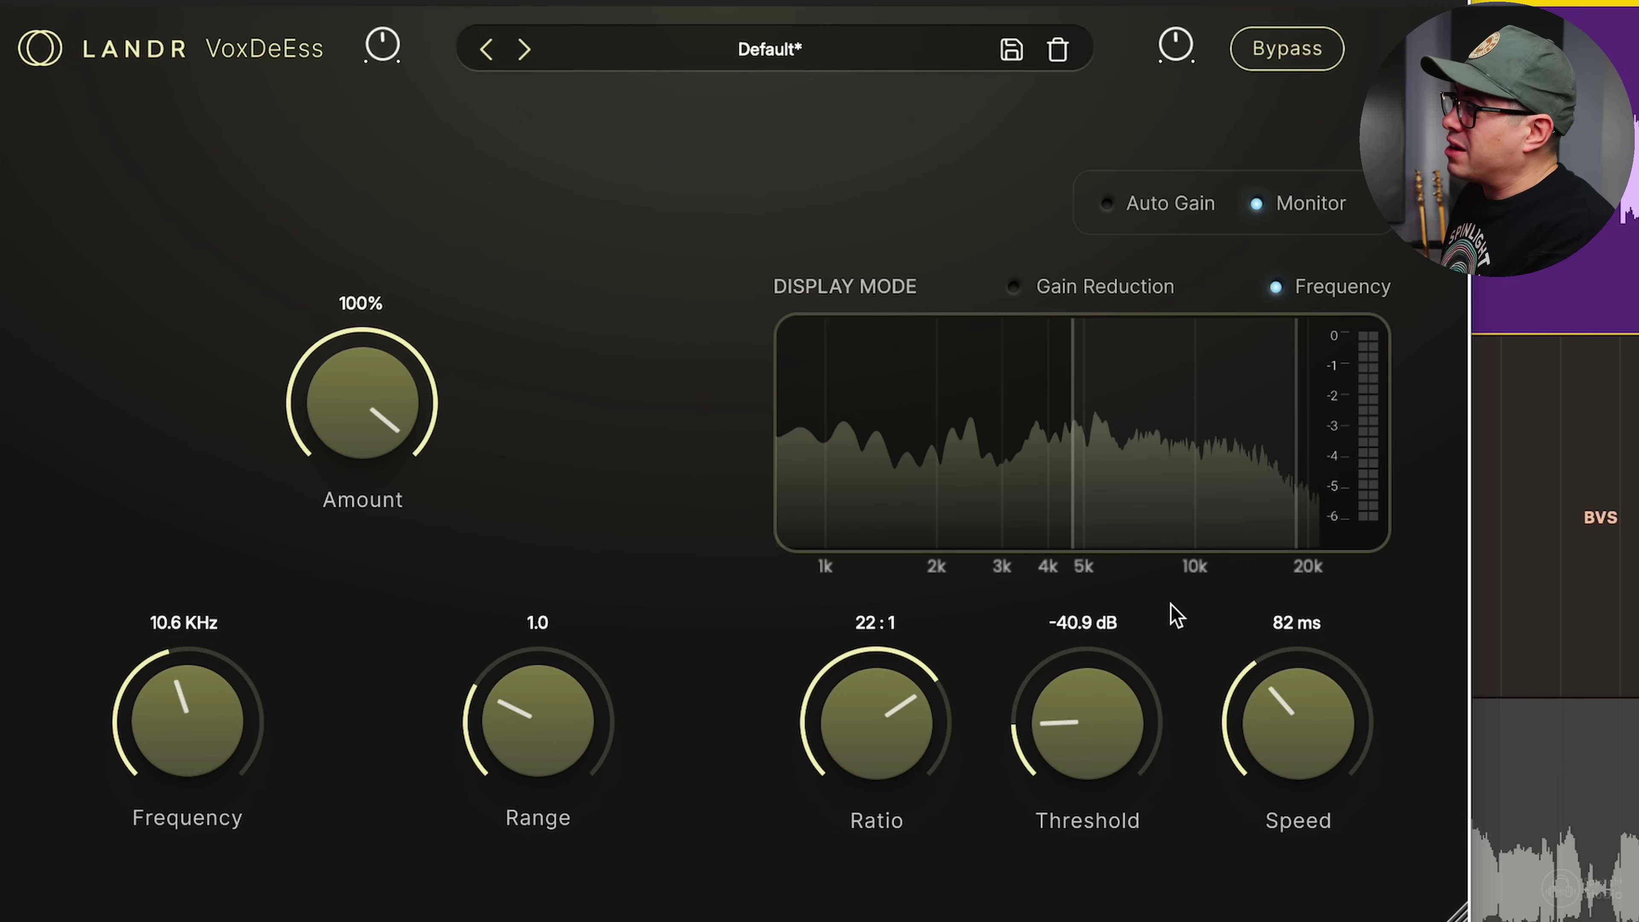
pyautogui.moveTo(866, 721); pyautogui.dragTo(878, 761)
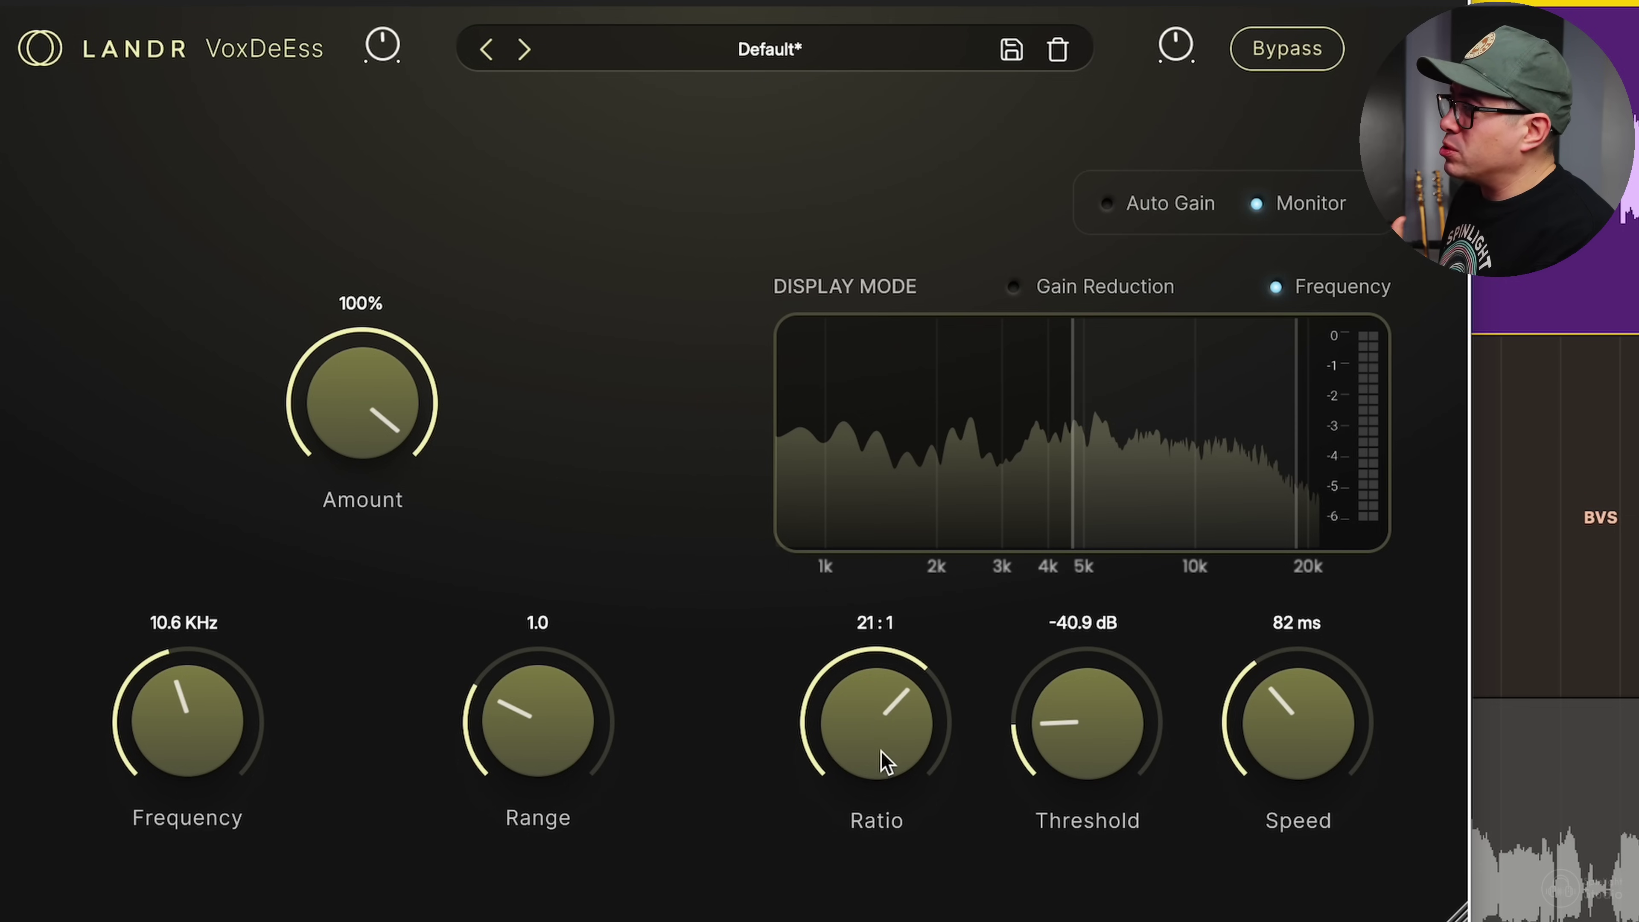
pyautogui.moveTo(1084, 679)
pyautogui.mouseDown()
pyautogui.moveTo(1086, 699)
pyautogui.moveTo(1057, 681)
pyautogui.mouseUp()
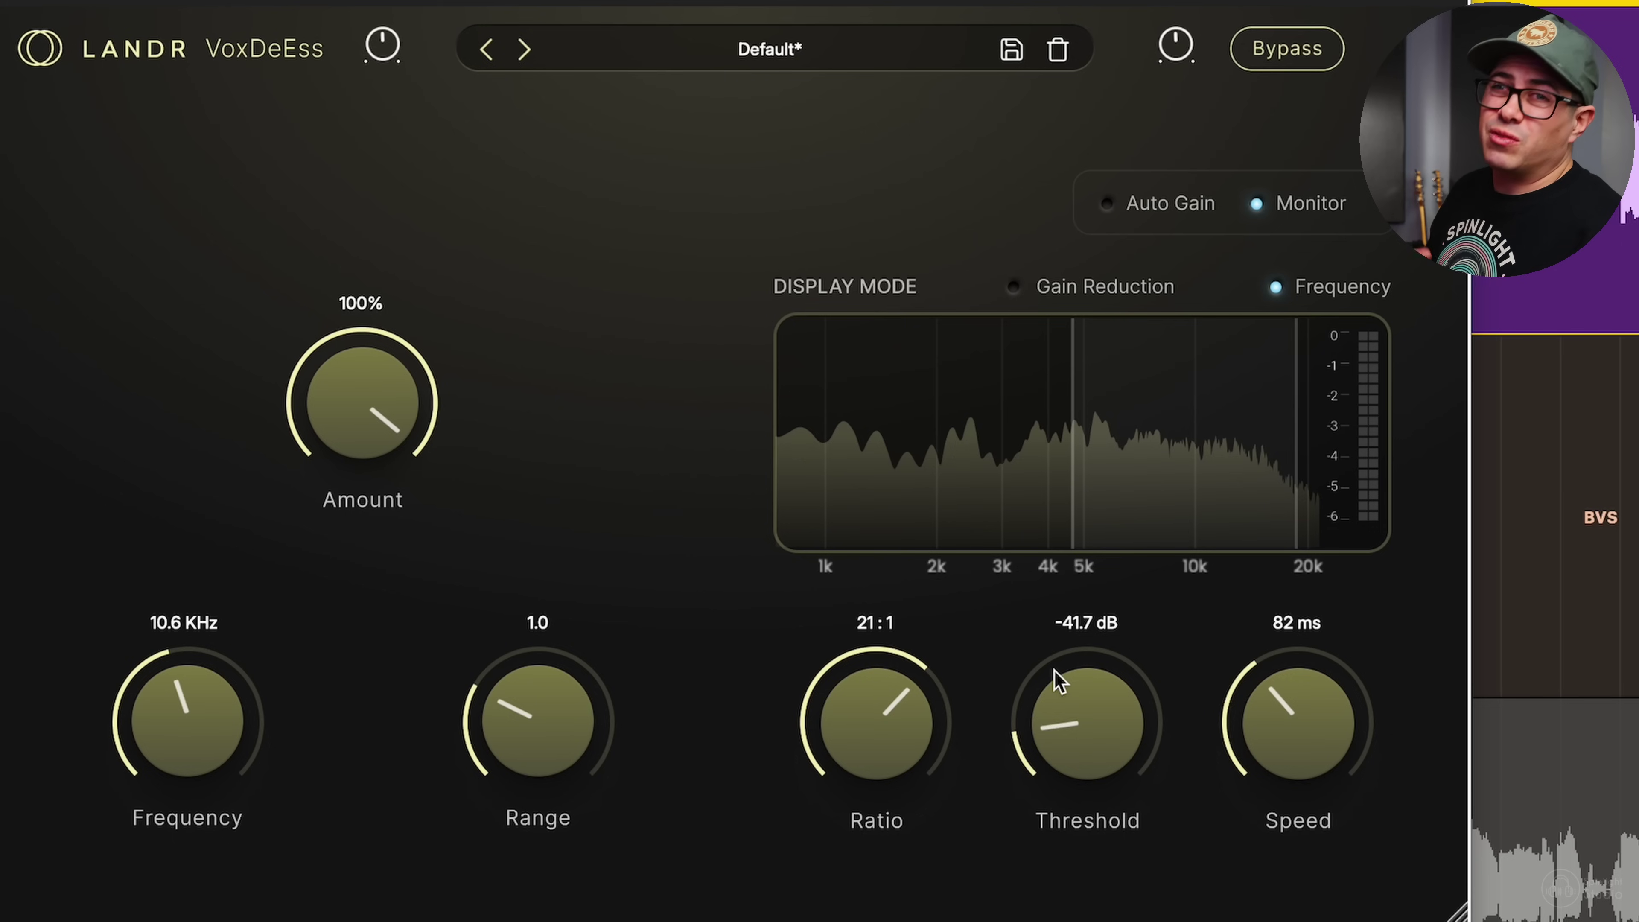
# Set the de-esser's Speed to 148 ms and Threshold to -31.8 dB, and switch the display mode to Gain Reduction.
pyautogui.moveTo(1058, 679); pyautogui.dragTo(1089, 658)
pyautogui.moveTo(1243, 680); pyautogui.dragTo(1274, 899)
pyautogui.moveTo(1300, 761); pyautogui.dragTo(1296, 652)
pyautogui.moveTo(1087, 723); pyautogui.dragTo(943, 617)
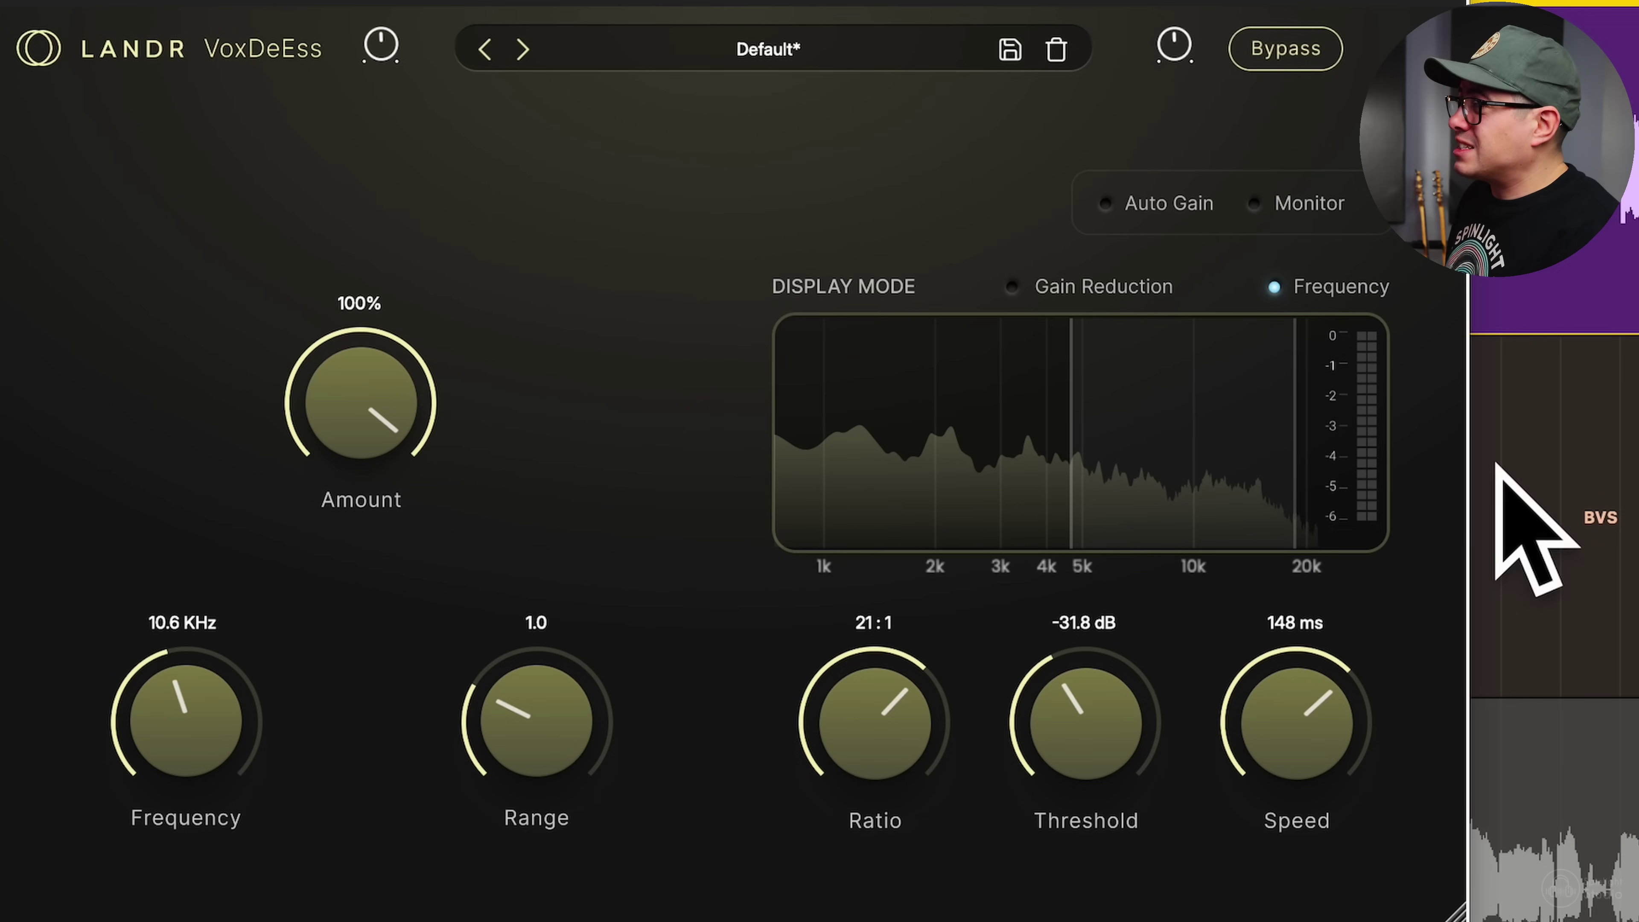
pyautogui.click(1014, 288)
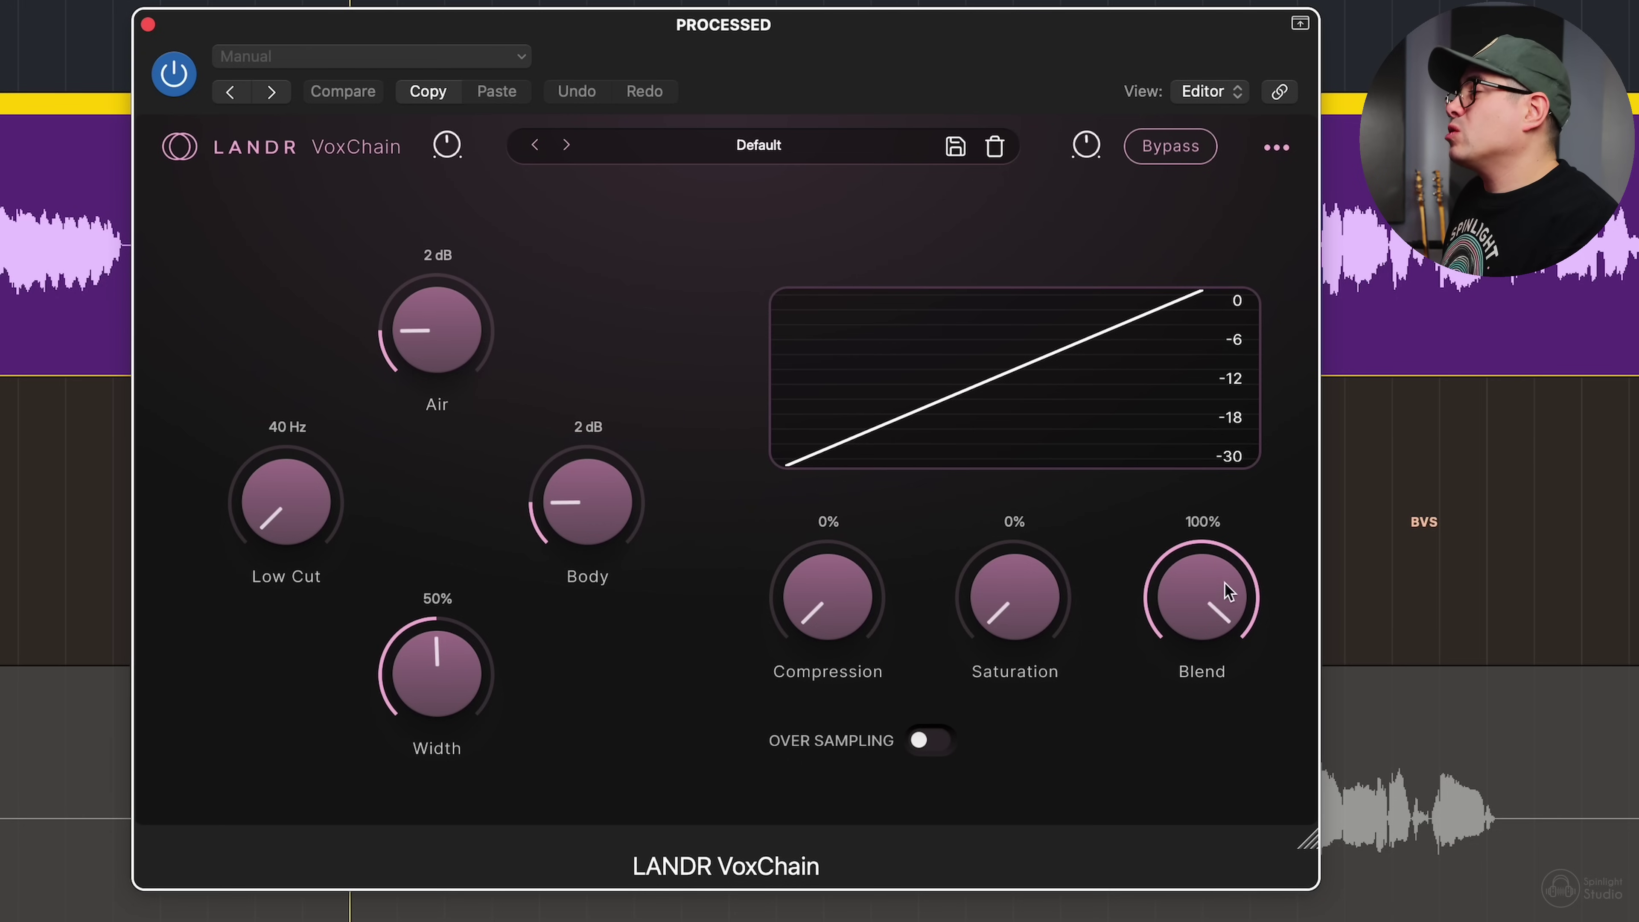
# Audition the vocal chain presets Modern Pop Female Vocal, Female Vocal and LowCut Vocal FX.
pyautogui.moveTo(1217, 569)
pyautogui.mouseDown()
pyautogui.moveTo(1200, 834)
pyautogui.moveTo(1208, 555)
pyautogui.moveTo(1183, 865)
pyautogui.moveTo(1203, 568)
pyautogui.mouseUp()
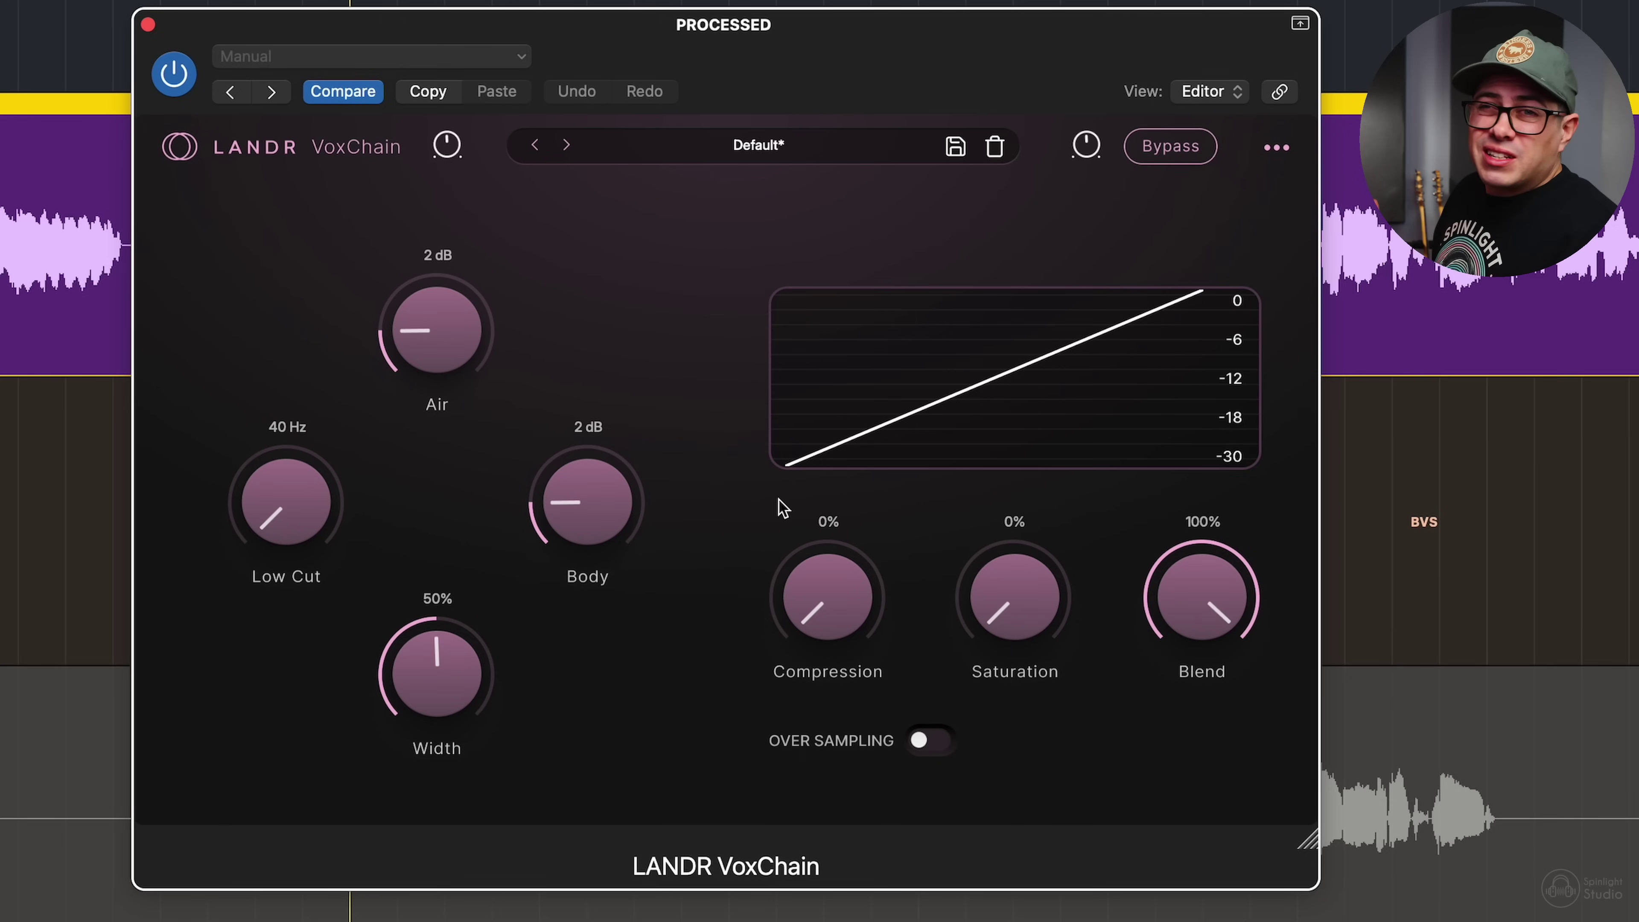
pyautogui.click(793, 153)
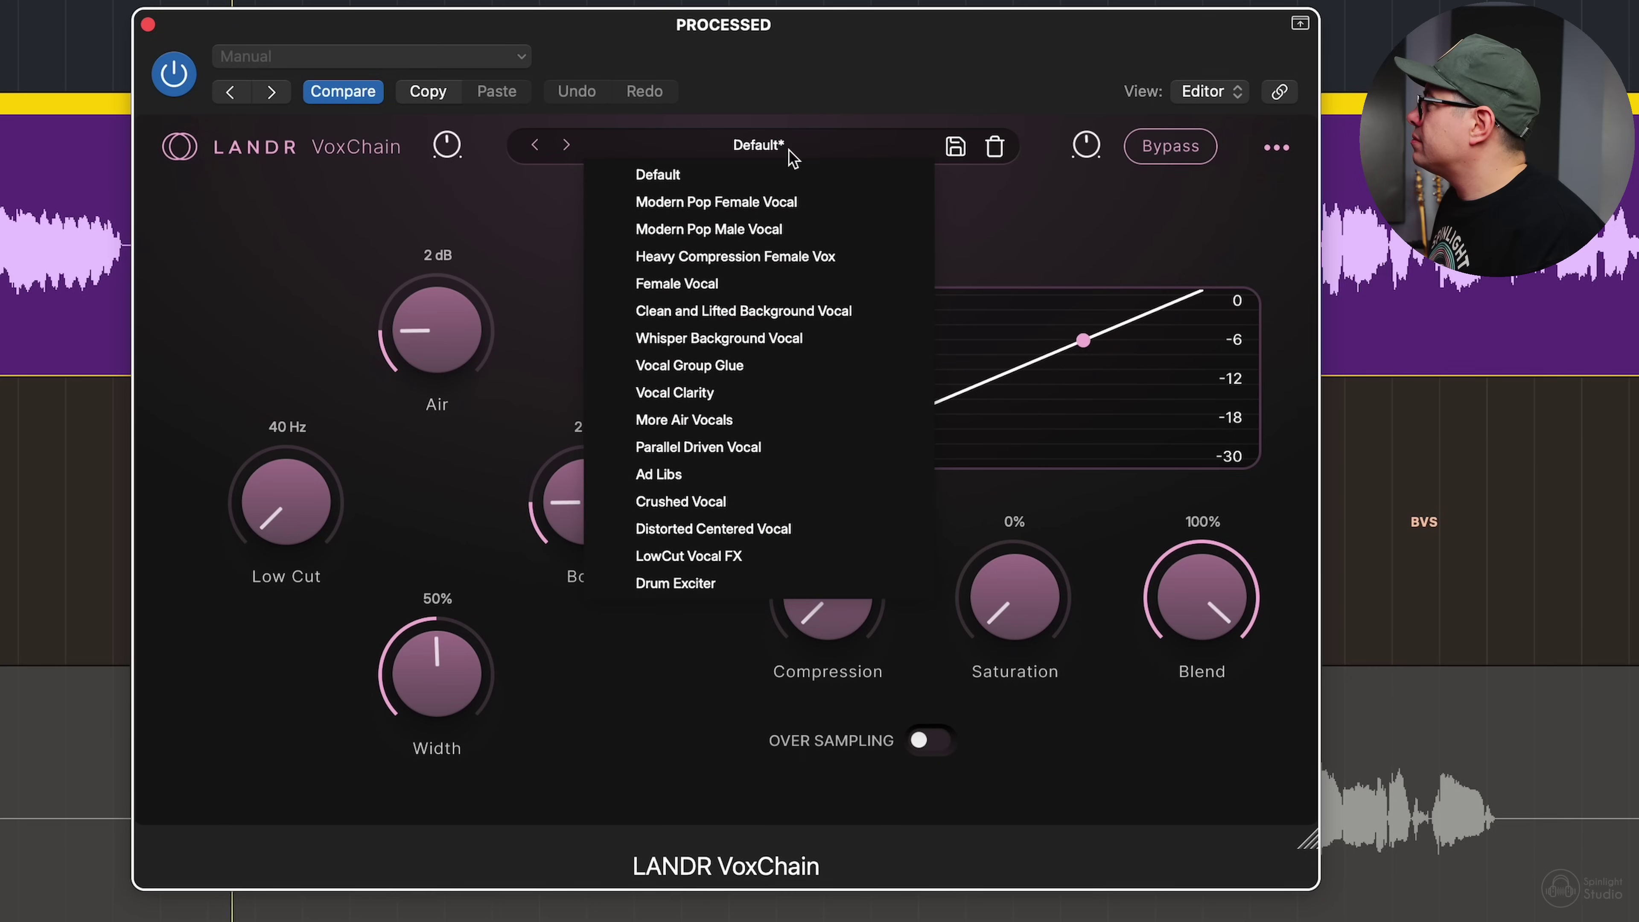
pyautogui.click(790, 203)
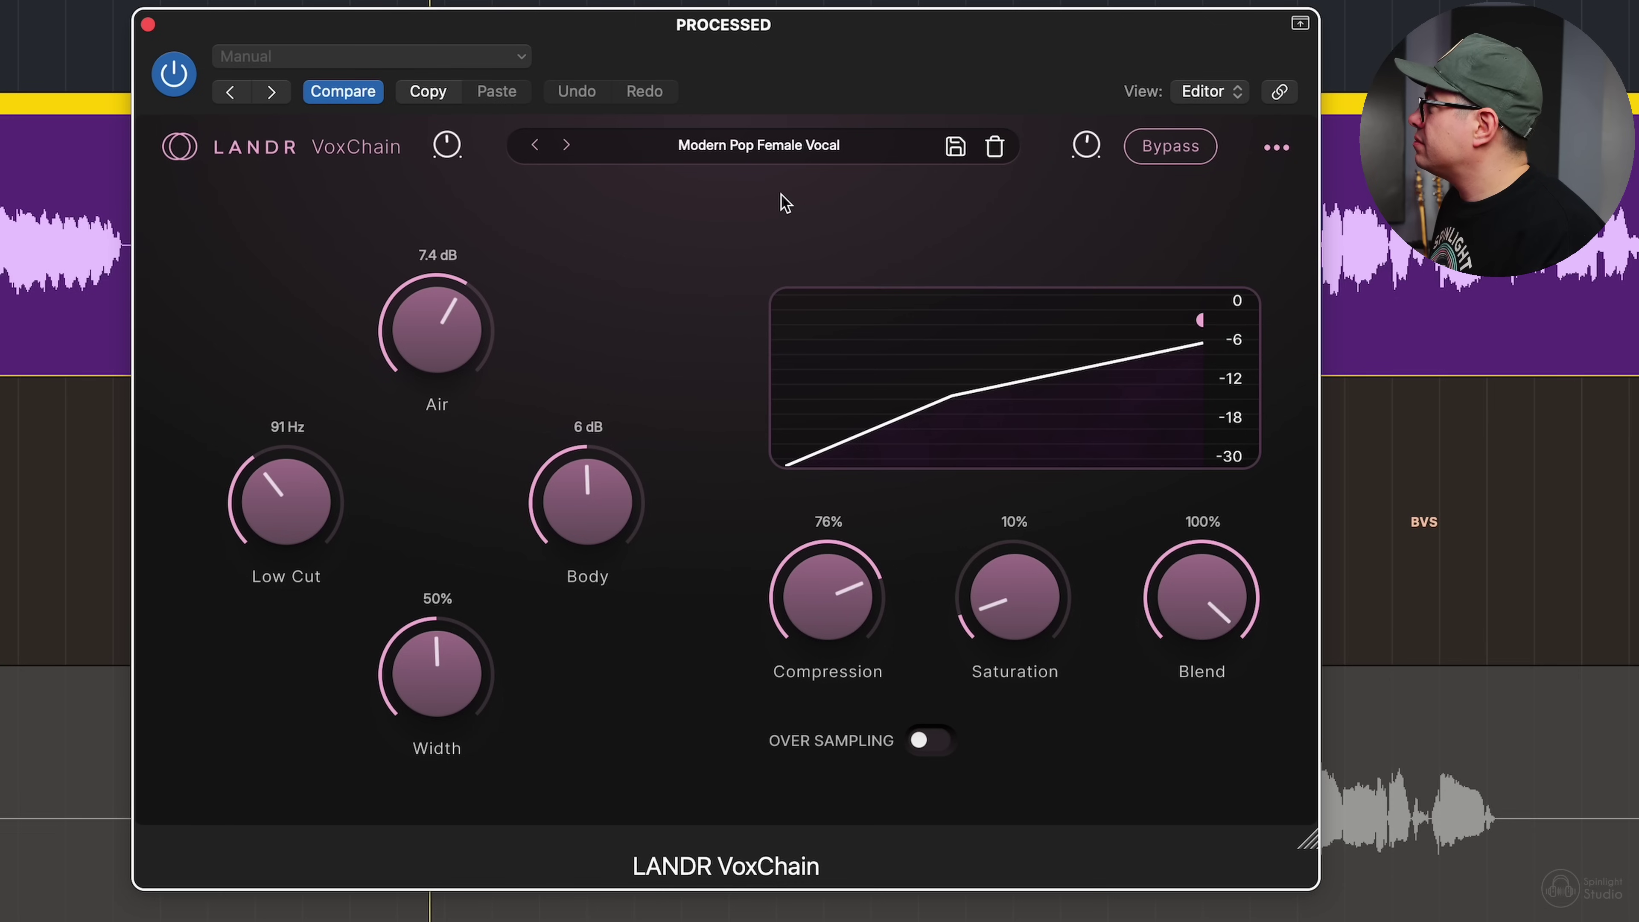
pyautogui.click(787, 160)
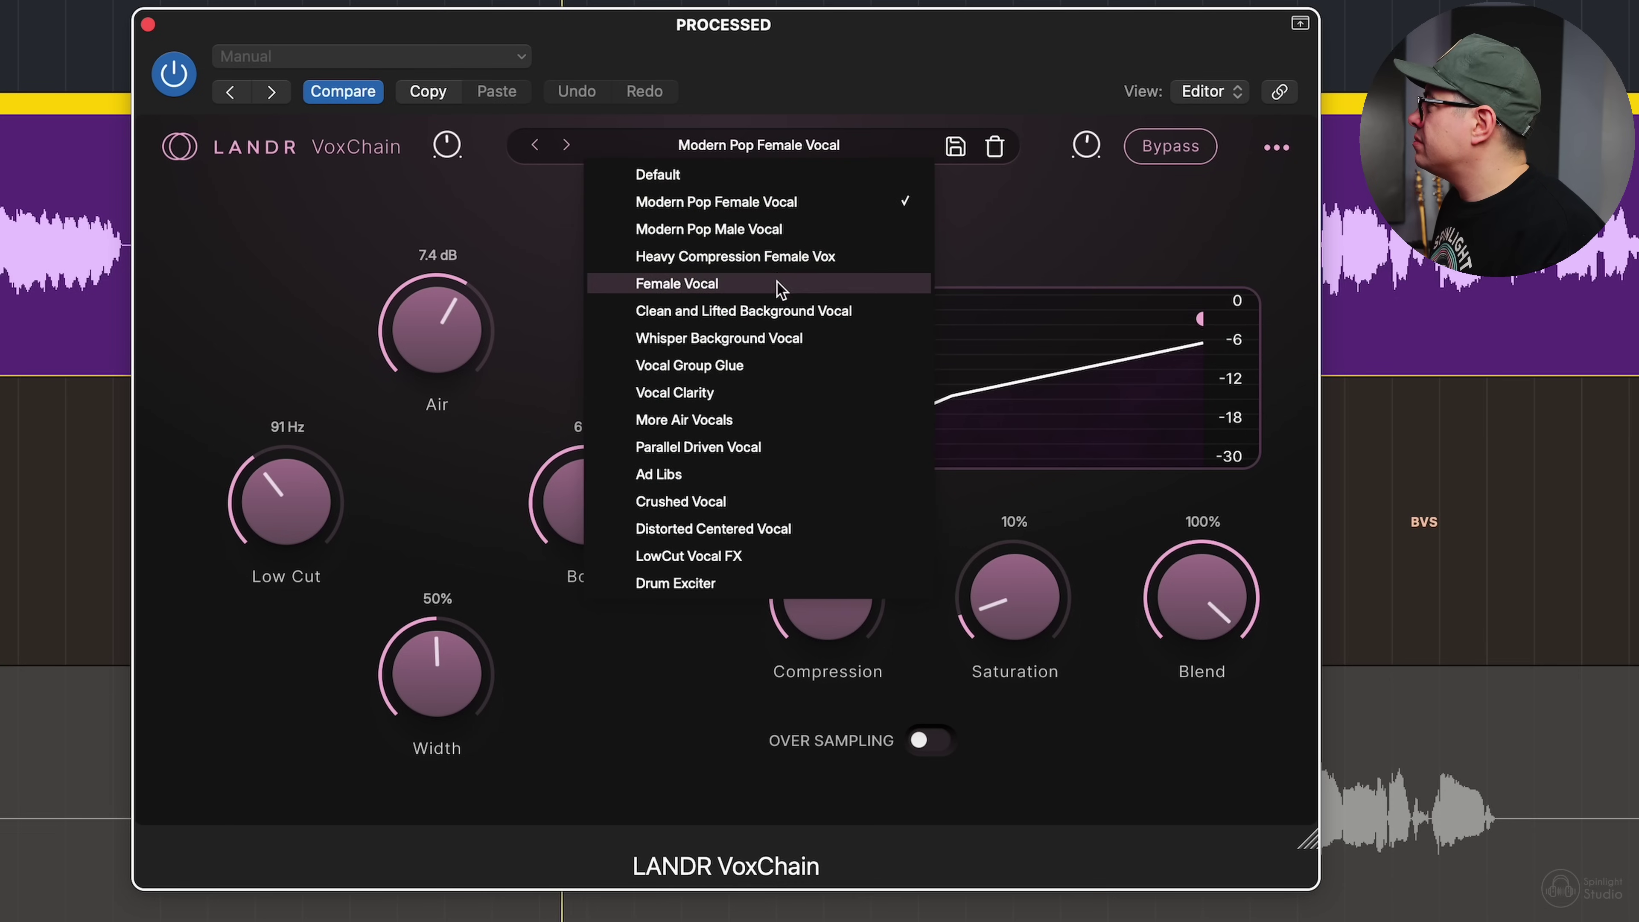
pyautogui.click(782, 288)
pyautogui.click(804, 149)
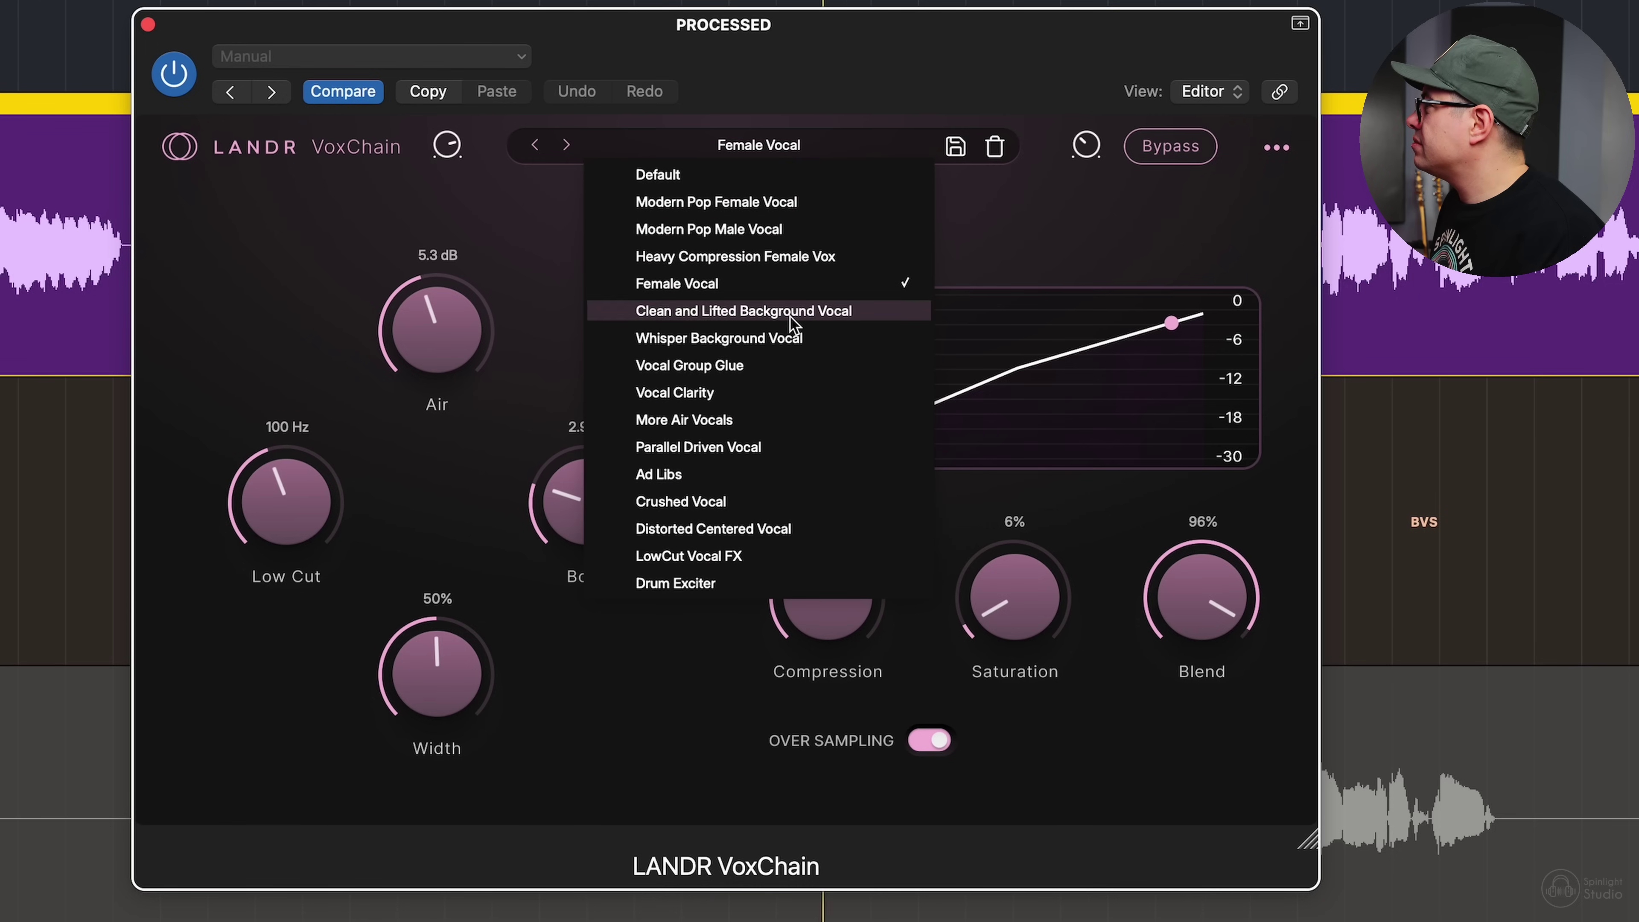
pyautogui.click(771, 558)
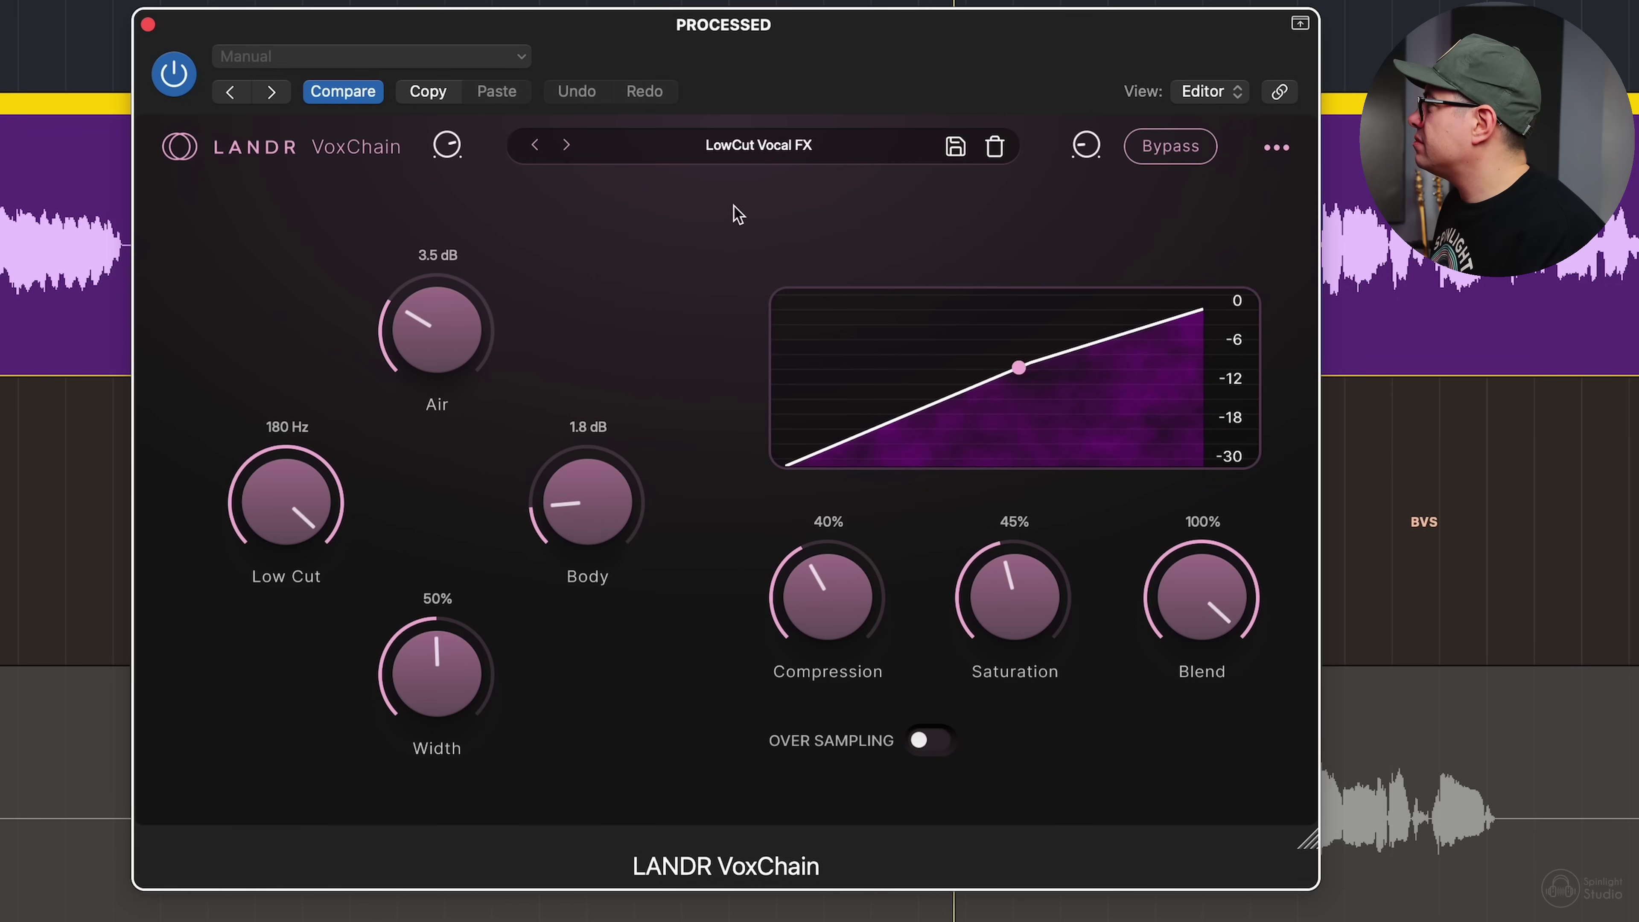
# Load the More Air Vocals preset and set its Low Cut to 132 Hz.
pyautogui.click(750, 144)
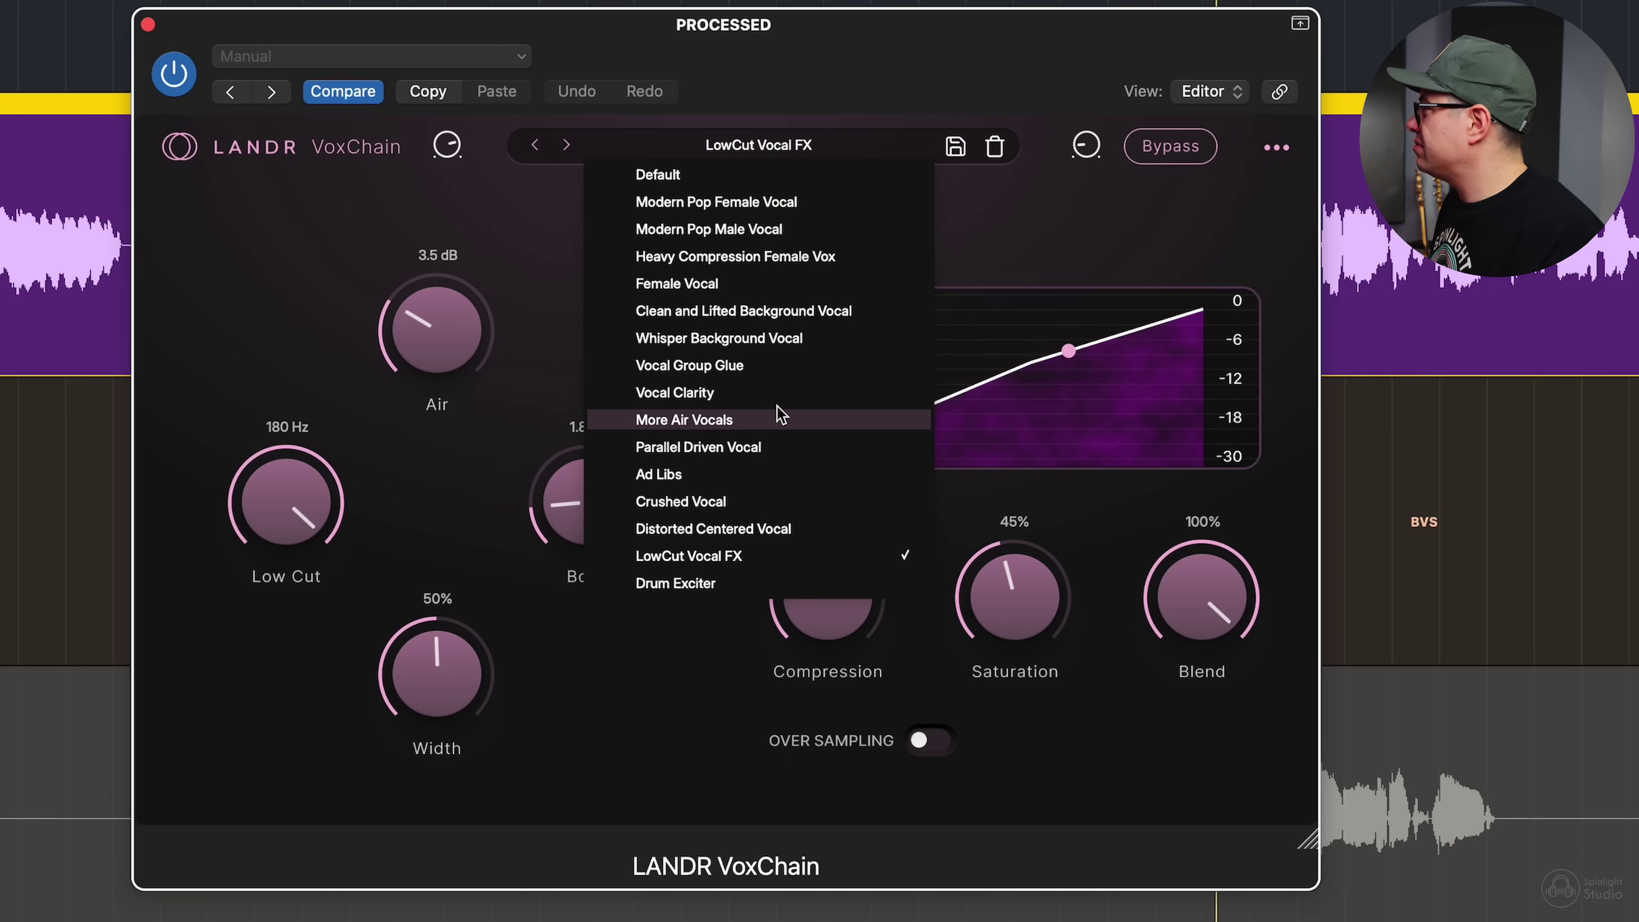
pyautogui.click(768, 420)
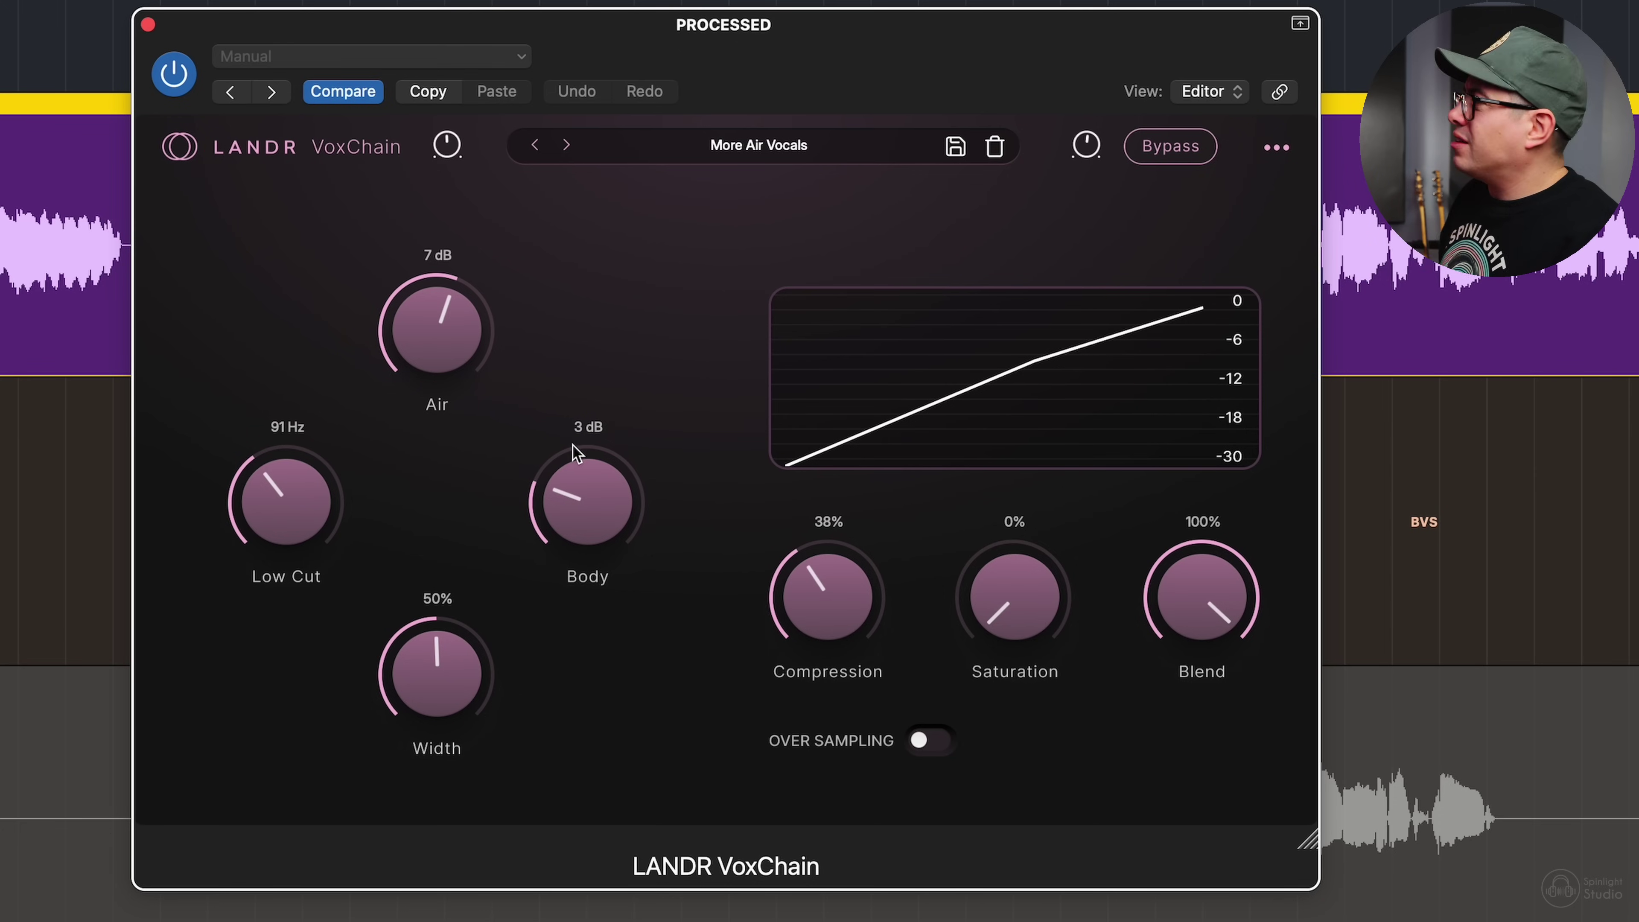
pyautogui.moveTo(320, 526); pyautogui.dragTo(332, 430)
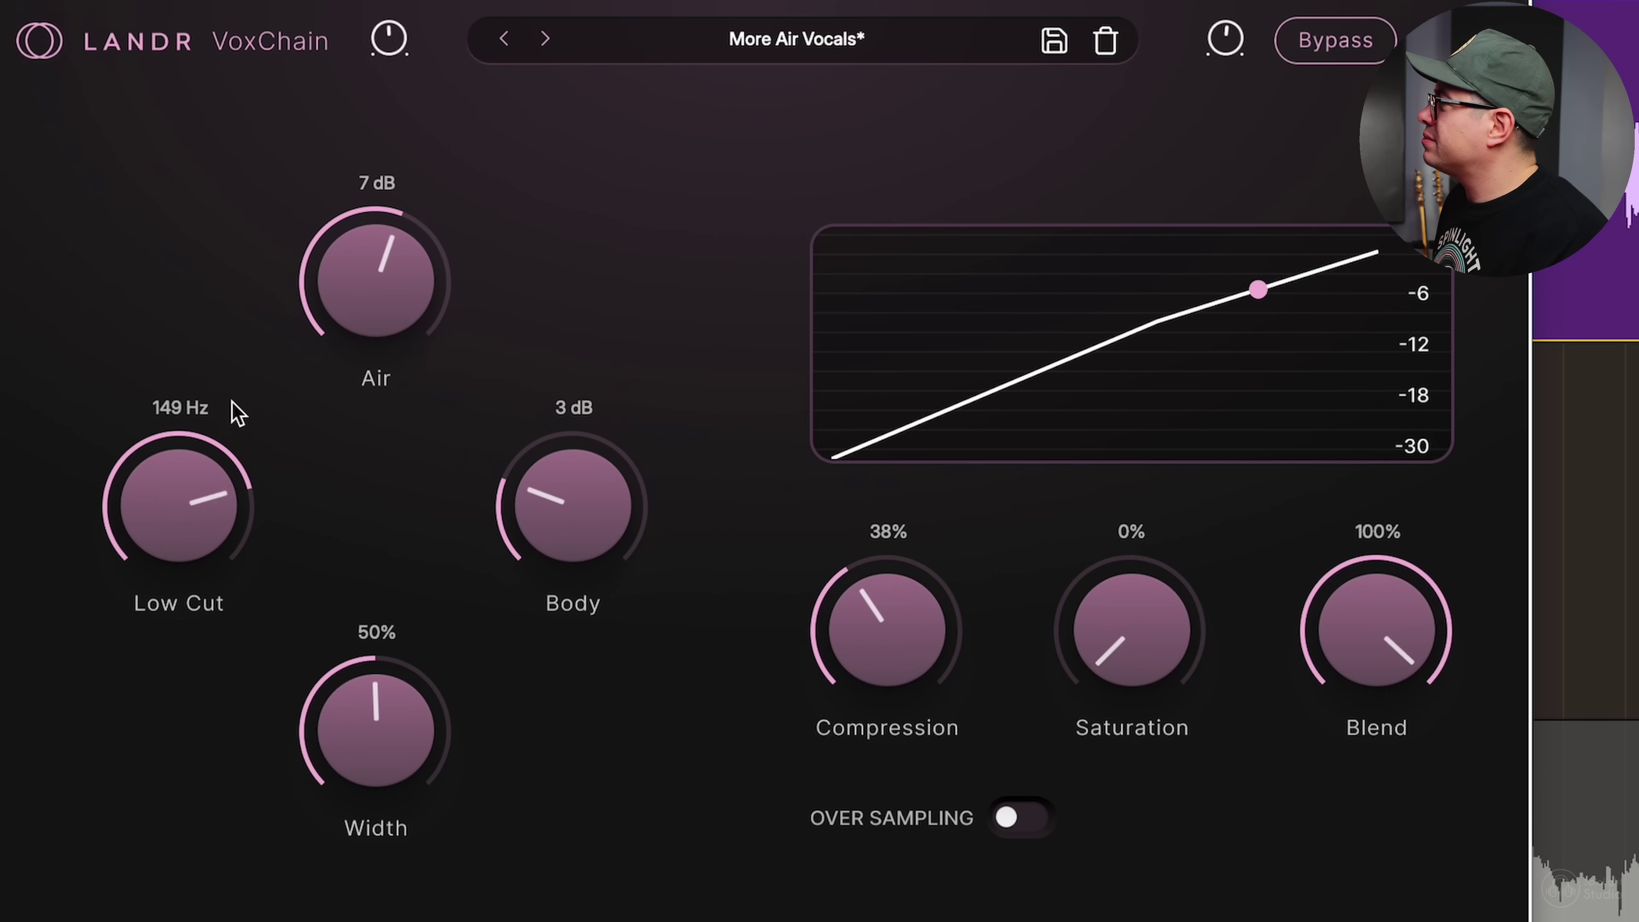
pyautogui.moveTo(231, 400); pyautogui.dragTo(242, 463)
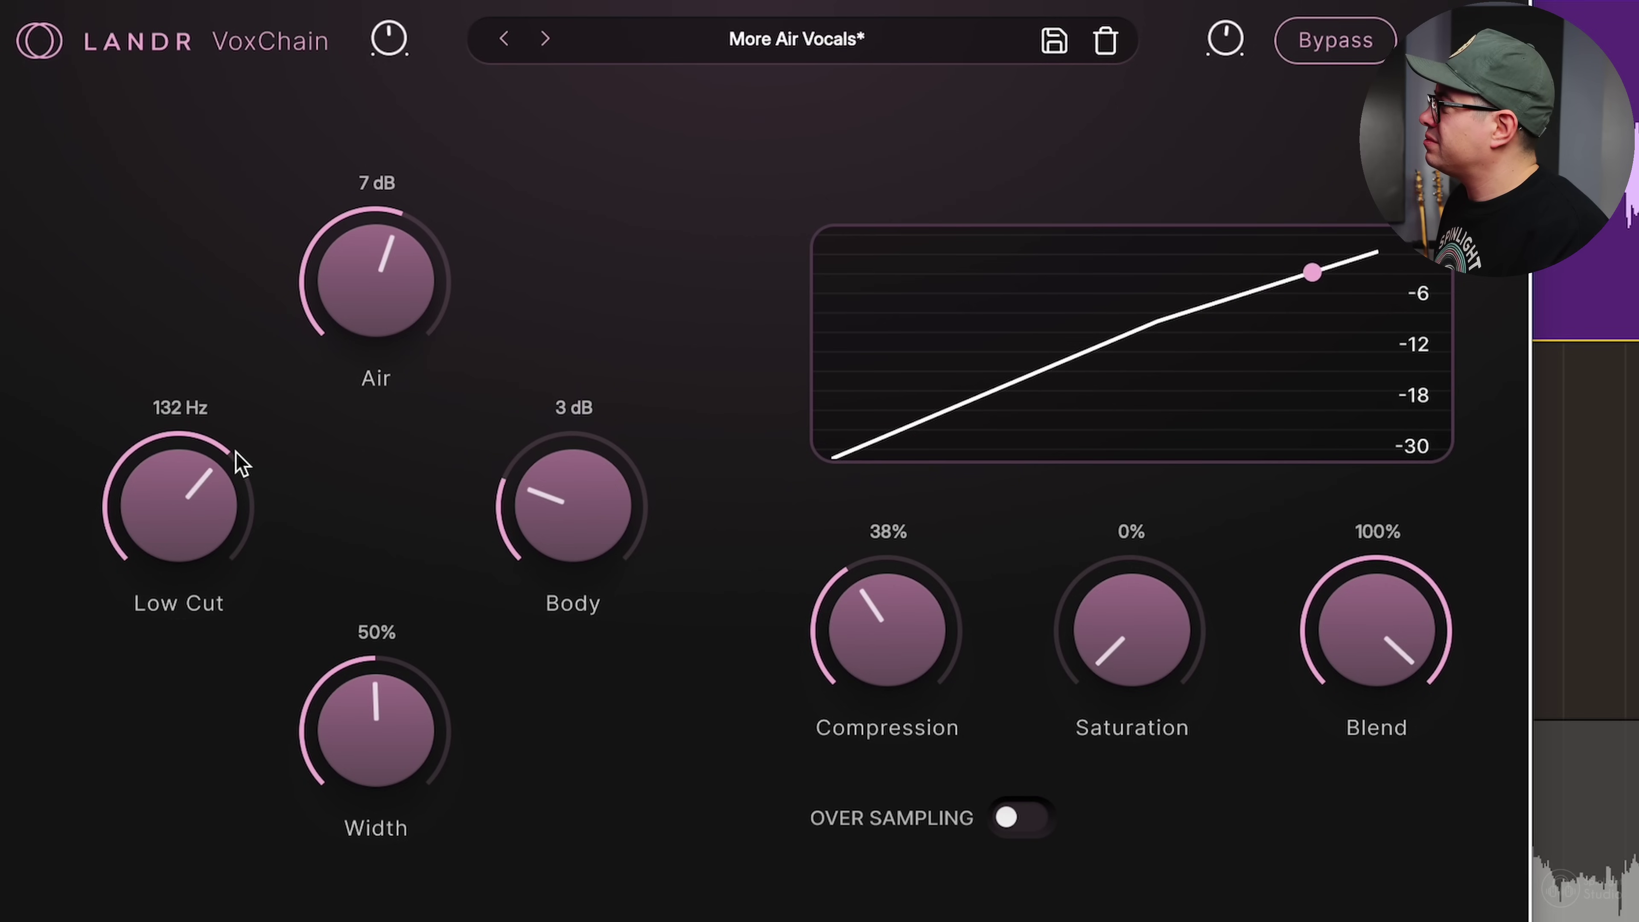
# Set Body to 1.7 dB, Width to 0% and Air to 4.8 dB.
pyautogui.moveTo(592, 498); pyautogui.dragTo(593, 532)
pyautogui.doubleClick(433, 706)
pyautogui.moveTo(397, 261); pyautogui.dragTo(418, 181)
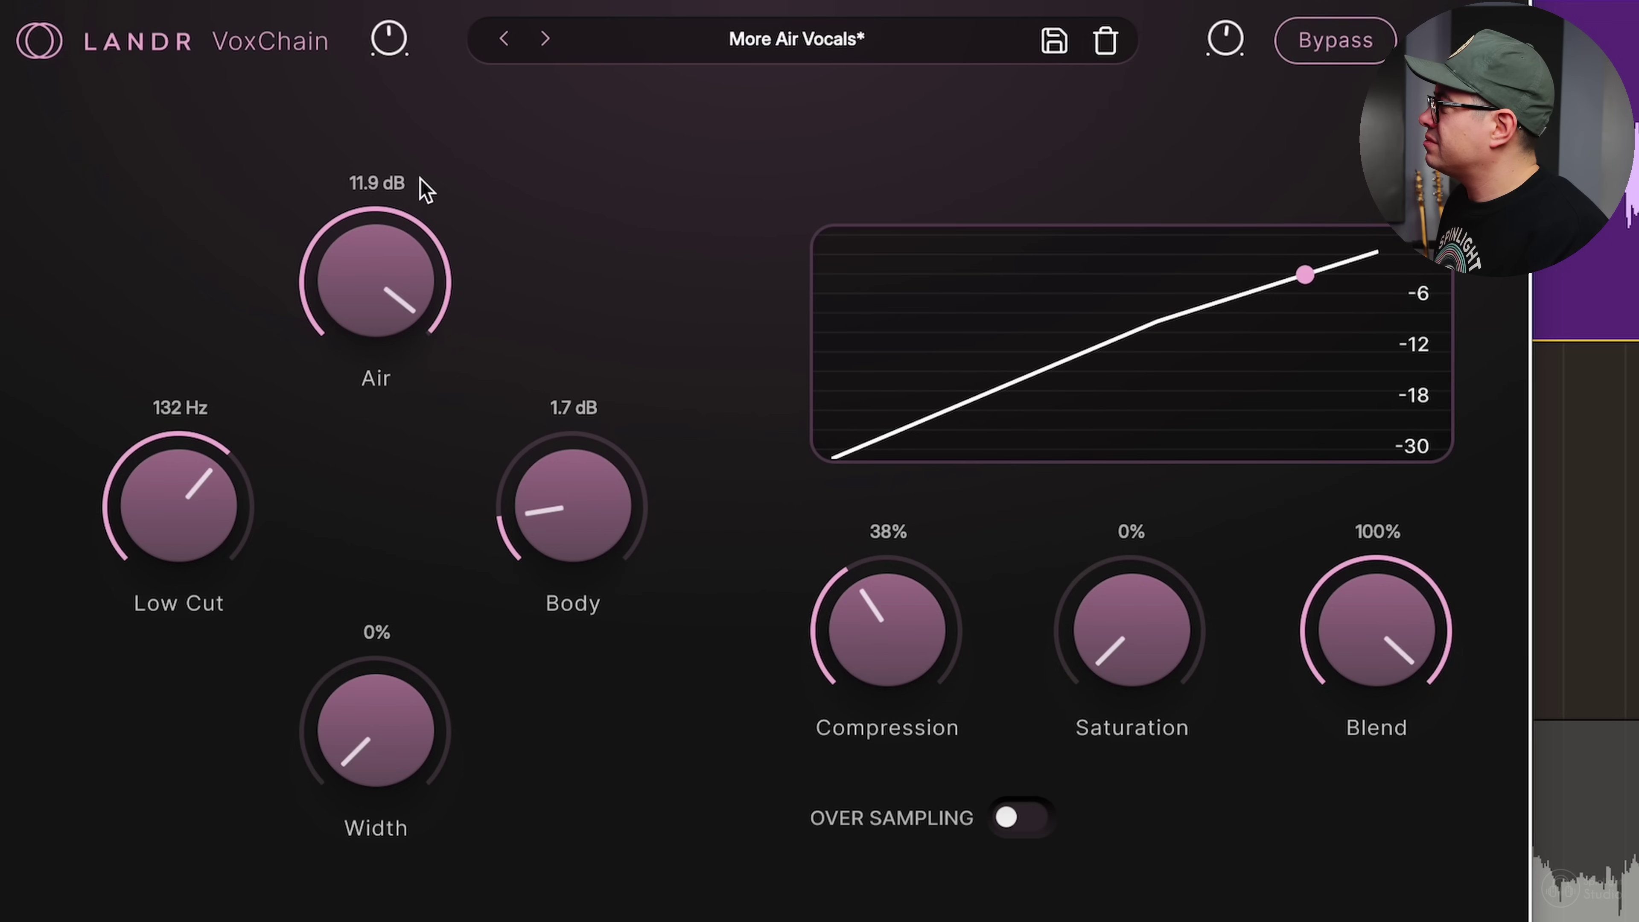
pyautogui.moveTo(384, 248); pyautogui.dragTo(377, 473)
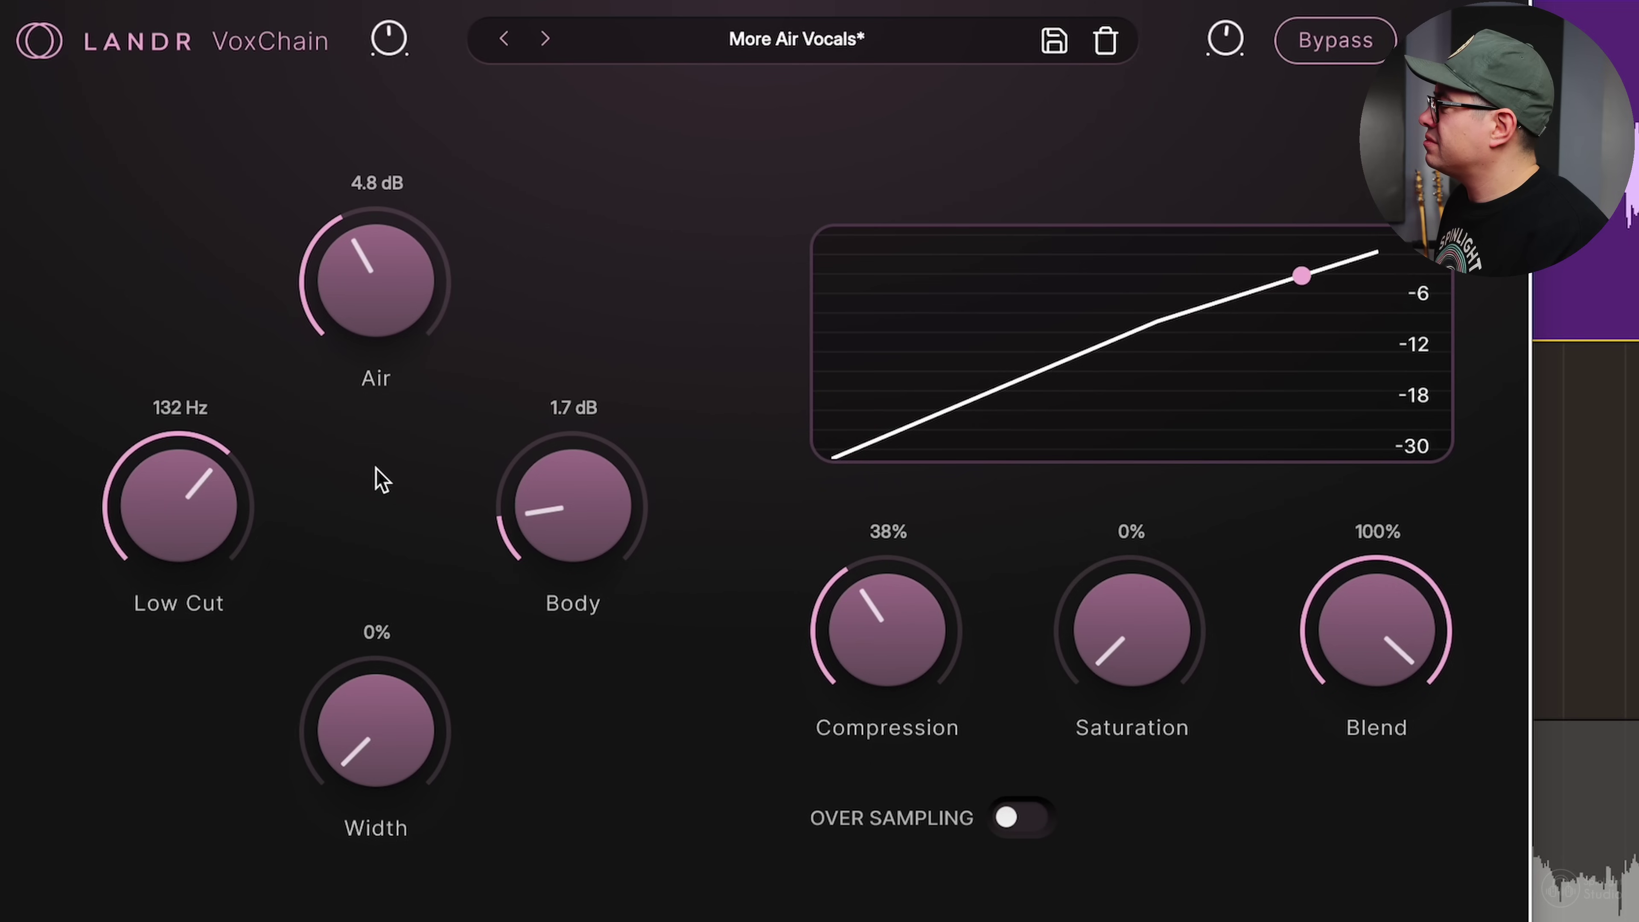
# Set Compression to 53%, Saturation to 2% and Blend to 97%.
pyautogui.moveTo(940, 728)
pyautogui.mouseDown()
pyautogui.moveTo(946, 547)
pyautogui.moveTo(881, 620)
pyautogui.moveTo(898, 544)
pyautogui.moveTo(867, 688)
pyautogui.moveTo(878, 775)
pyautogui.mouseUp()
pyautogui.moveTo(1134, 681)
pyautogui.mouseDown()
pyautogui.moveTo(1145, 319)
pyautogui.moveTo(1119, 505)
pyautogui.moveTo(1129, 645)
pyautogui.mouseUp()
pyautogui.moveTo(1389, 629)
pyautogui.mouseDown()
pyautogui.moveTo(1376, 713)
pyautogui.moveTo(1391, 311)
pyautogui.mouseUp()
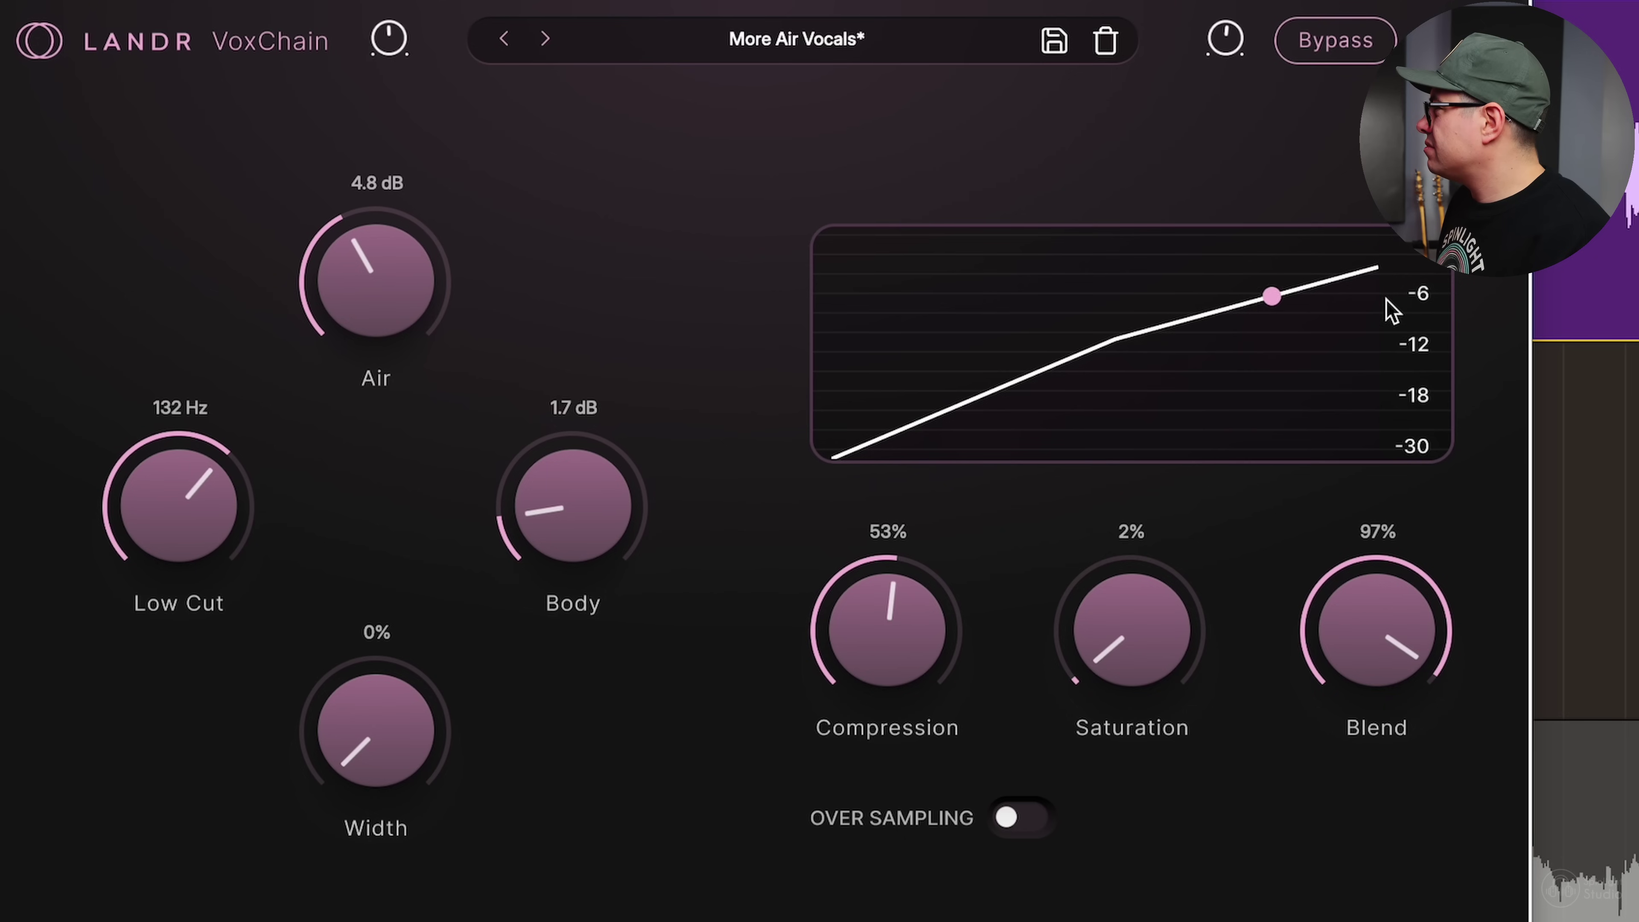
# Compare the processed vocal with Blend at 0% and at 100%, and readjust the Blend amount.
pyautogui.doubleClick(1373, 603)
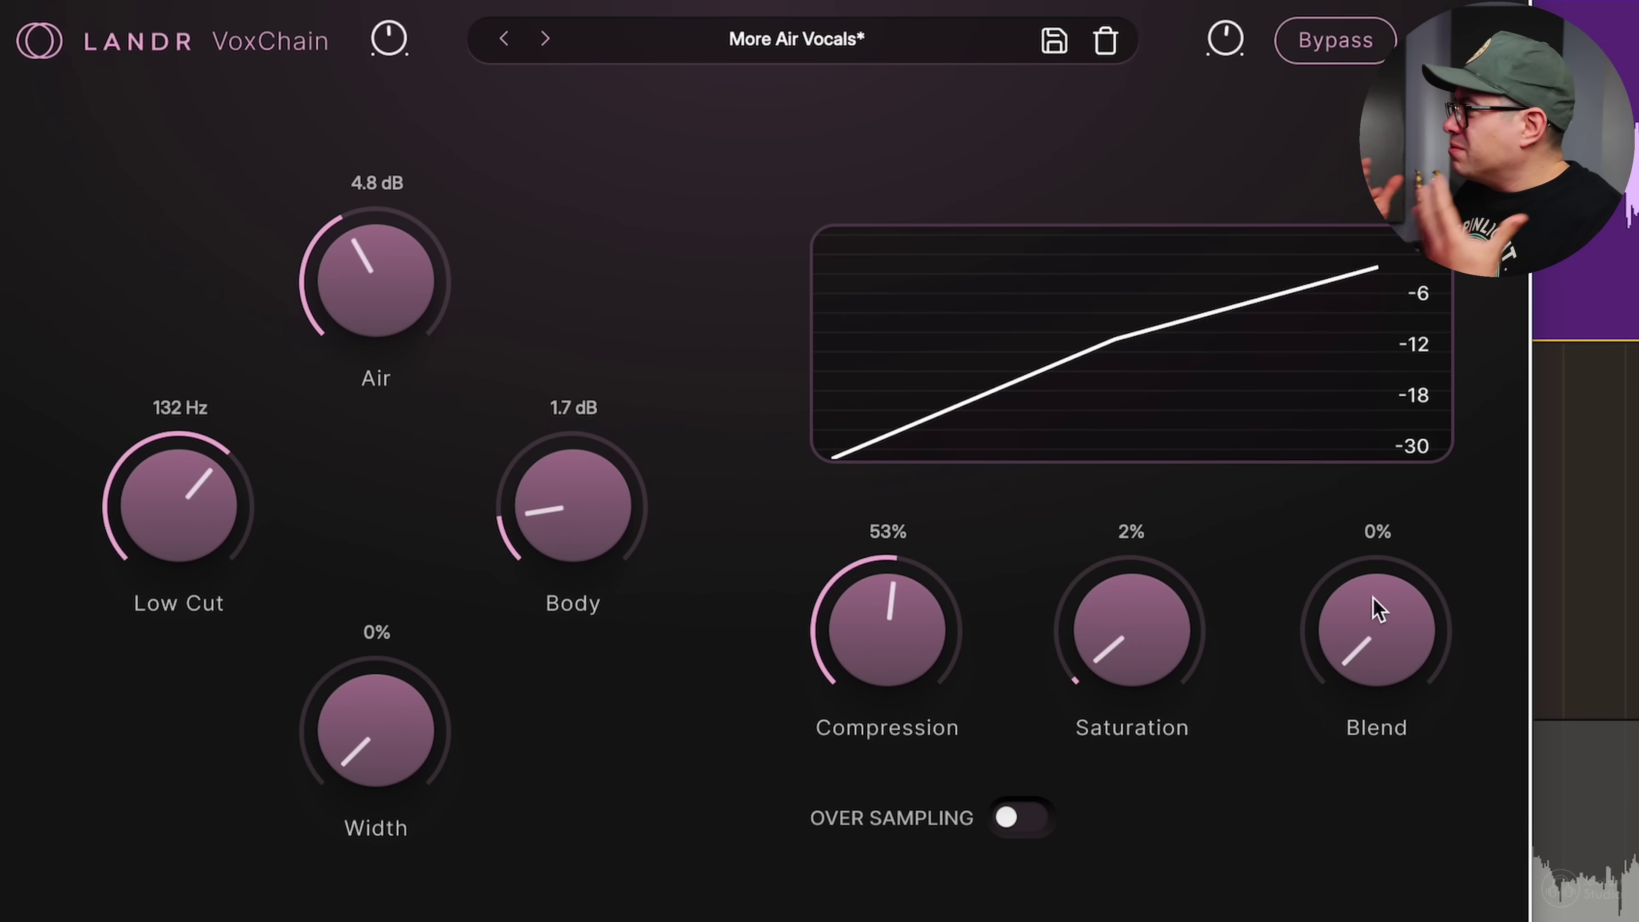
pyautogui.moveTo(1372, 597); pyautogui.dragTo(1507, 308)
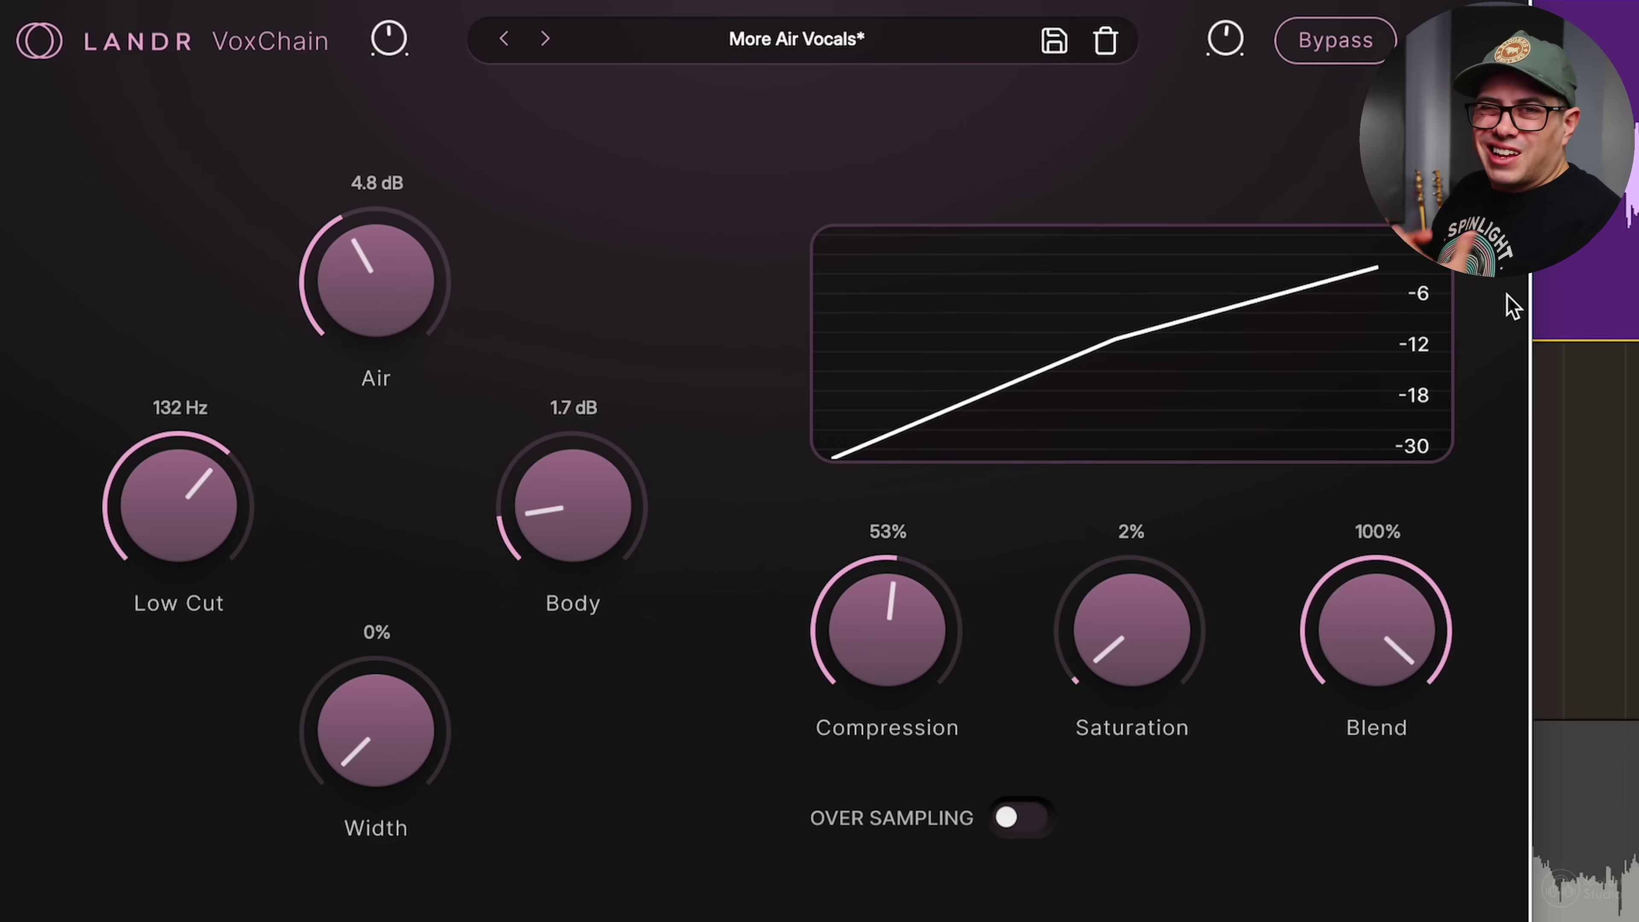
pyautogui.moveTo(1389, 592); pyautogui.dragTo(1386, 647)
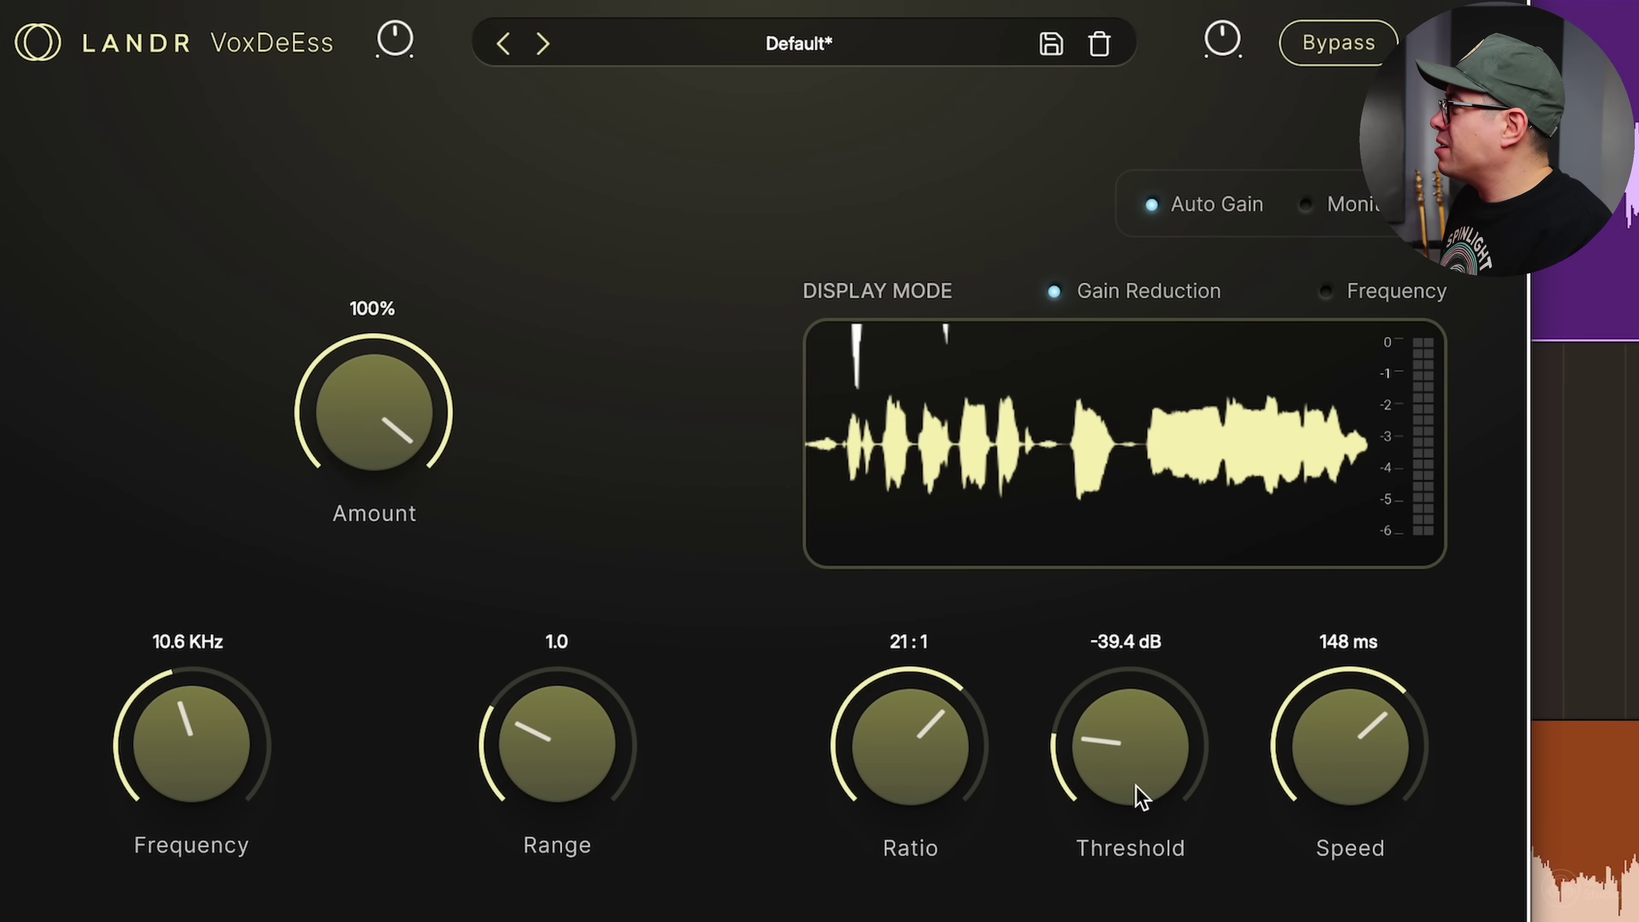
# Fine-tune the Threshold of the VoxDeEss de-esser on the vocal.
pyautogui.moveTo(1141, 799); pyautogui.dragTo(1148, 802)
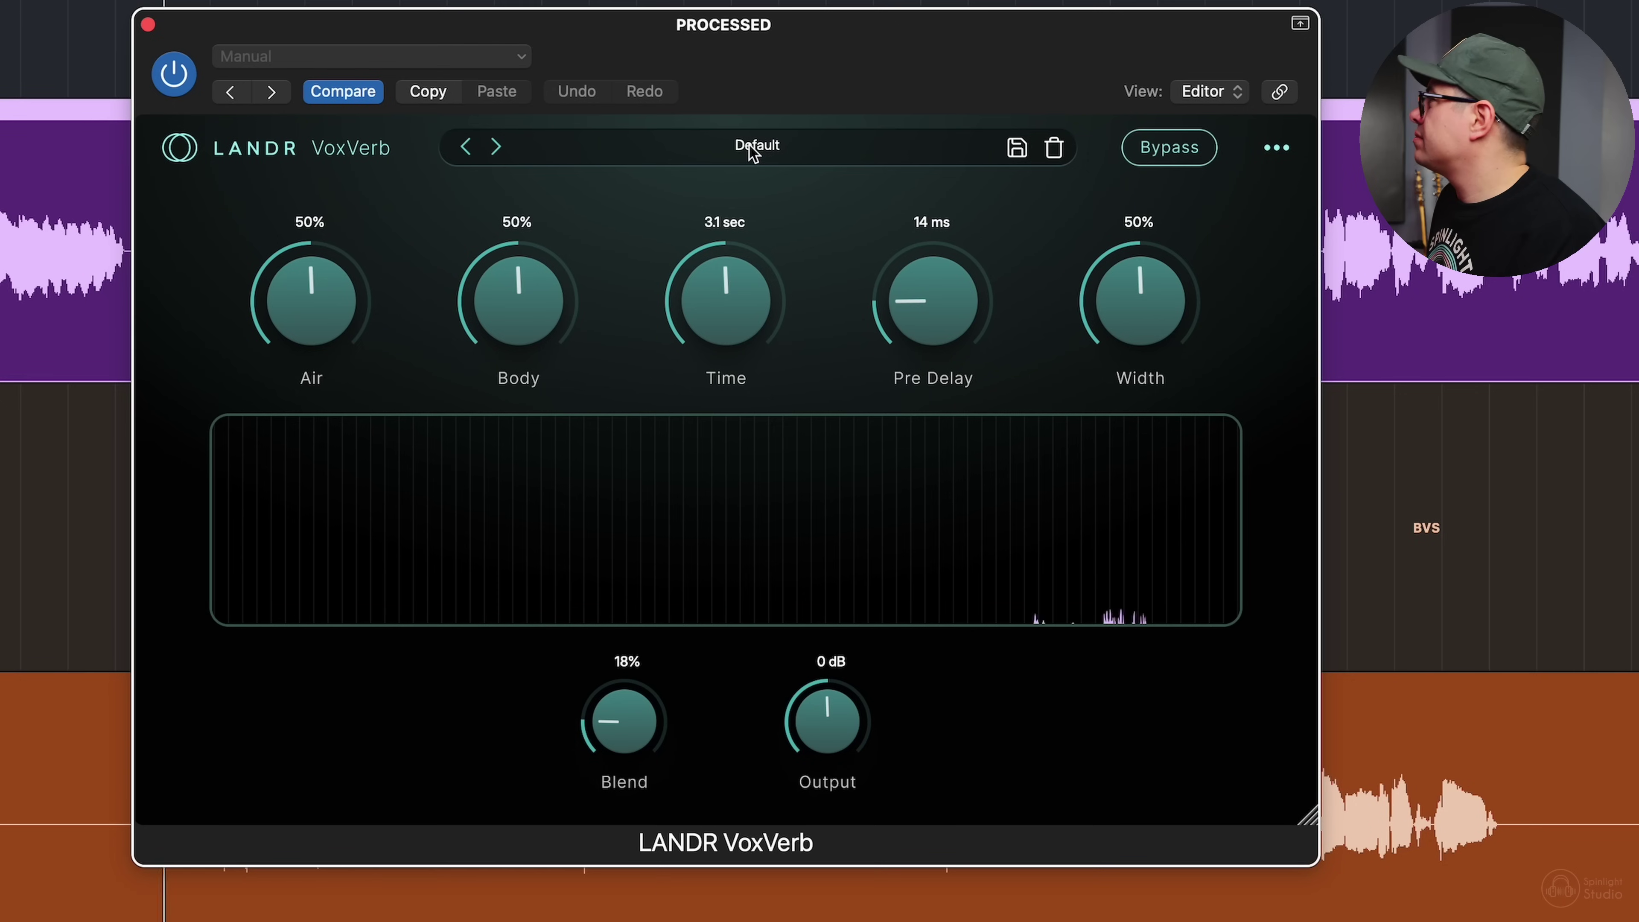
# Audition the Airy Ballad, Wide Slapback, Choir Room and Pleasent Vocal Room presets in VoxVerb on the vocal.
pyautogui.click(748, 144)
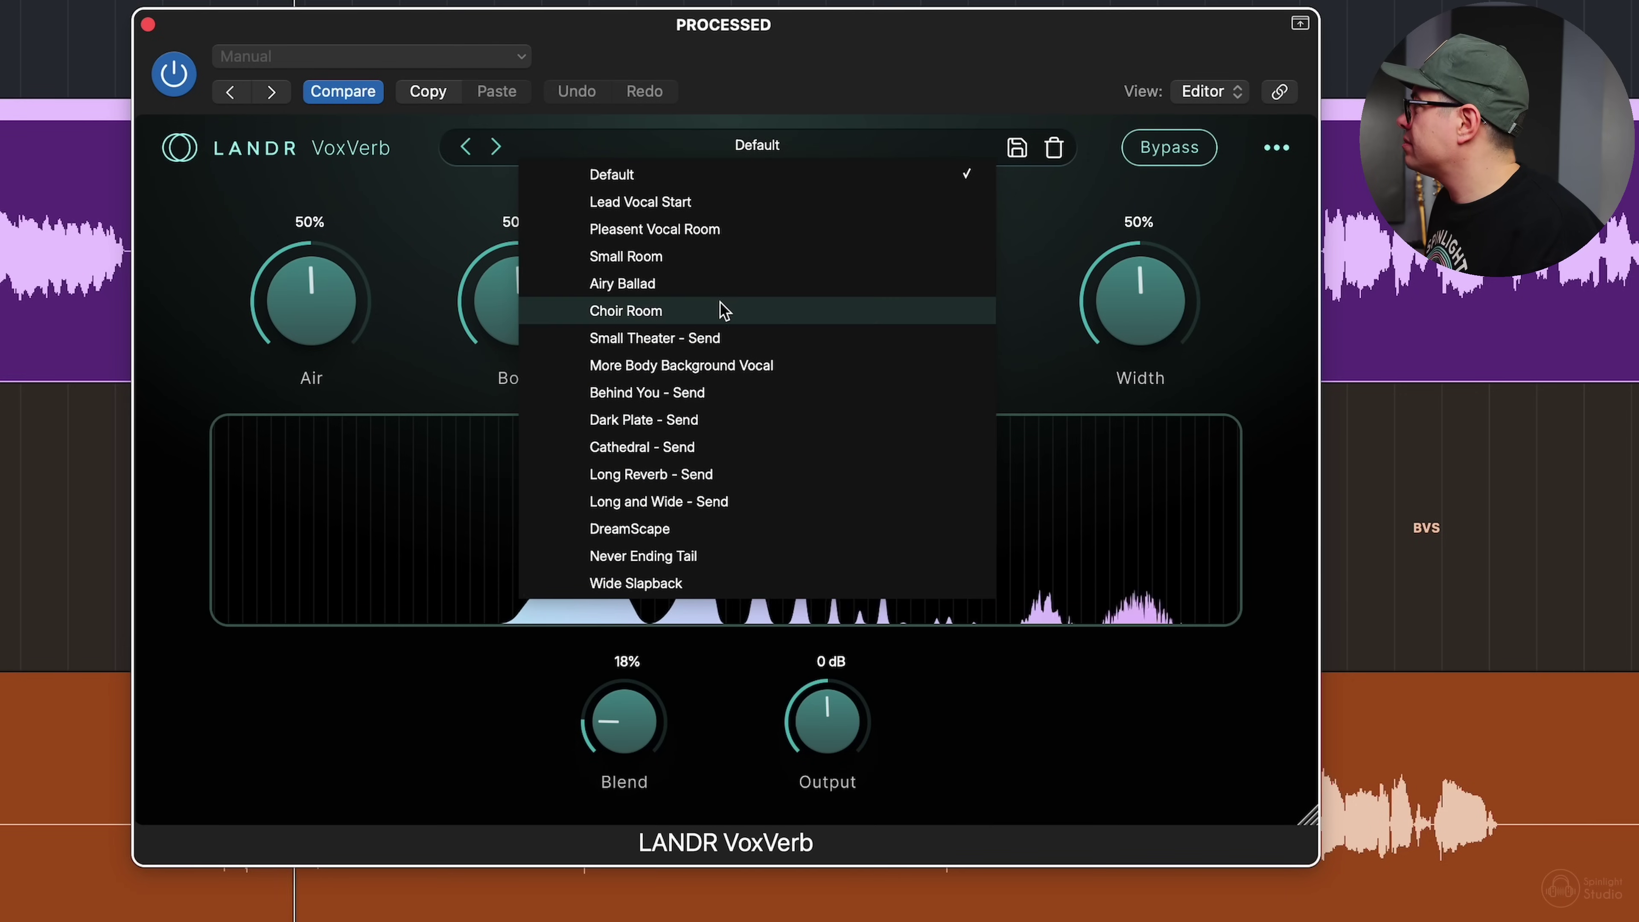
pyautogui.click(716, 284)
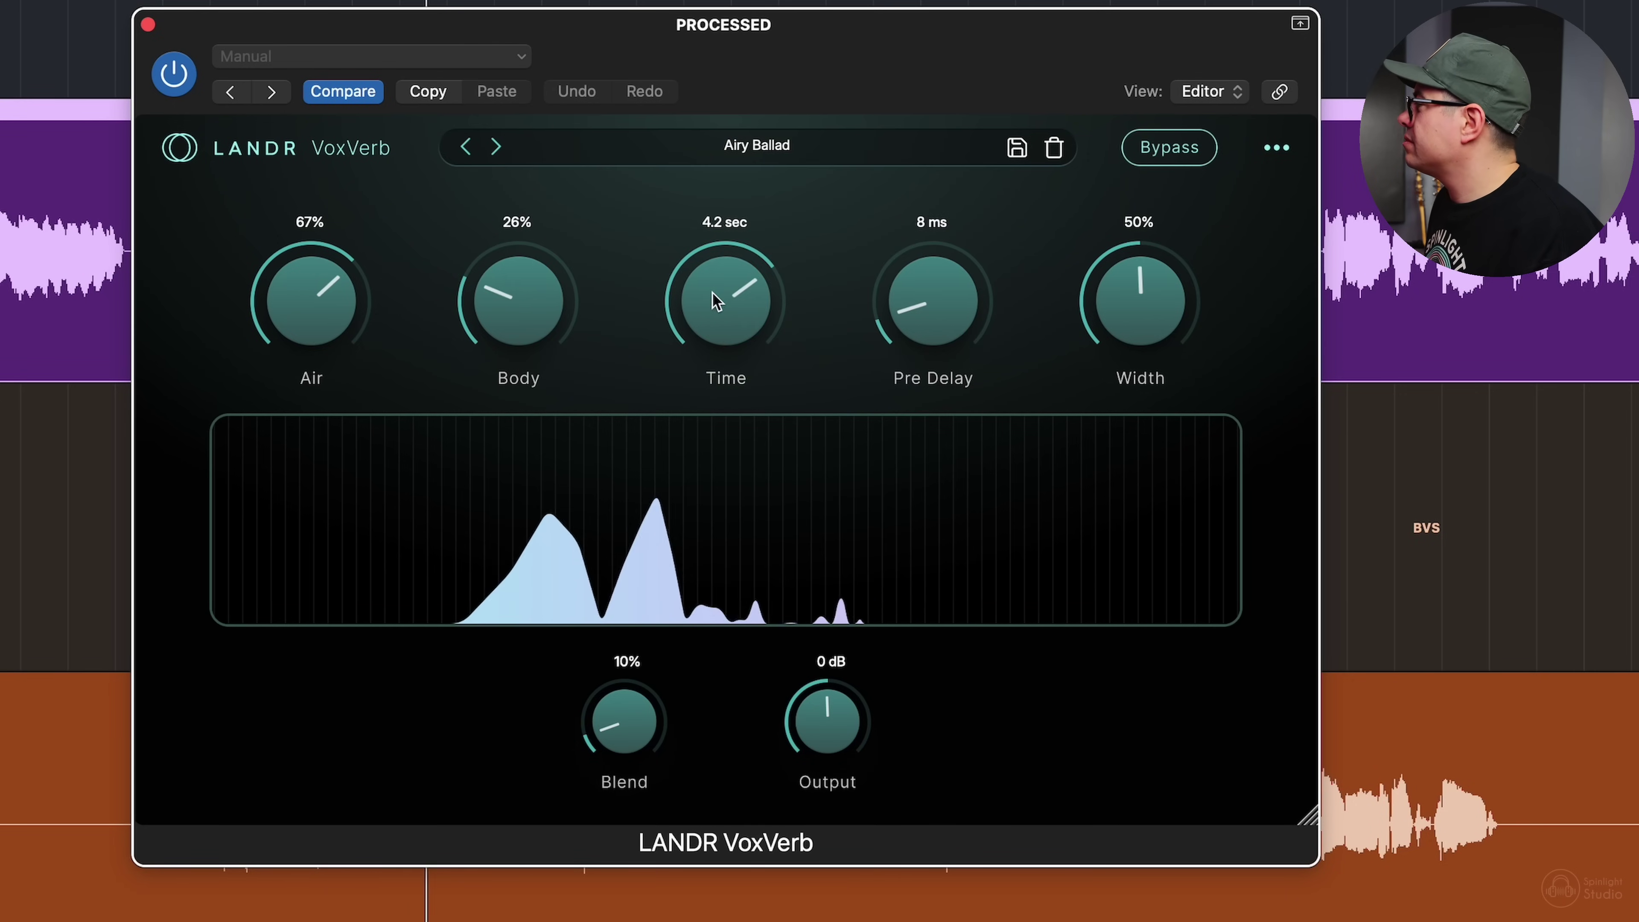
pyautogui.click(710, 152)
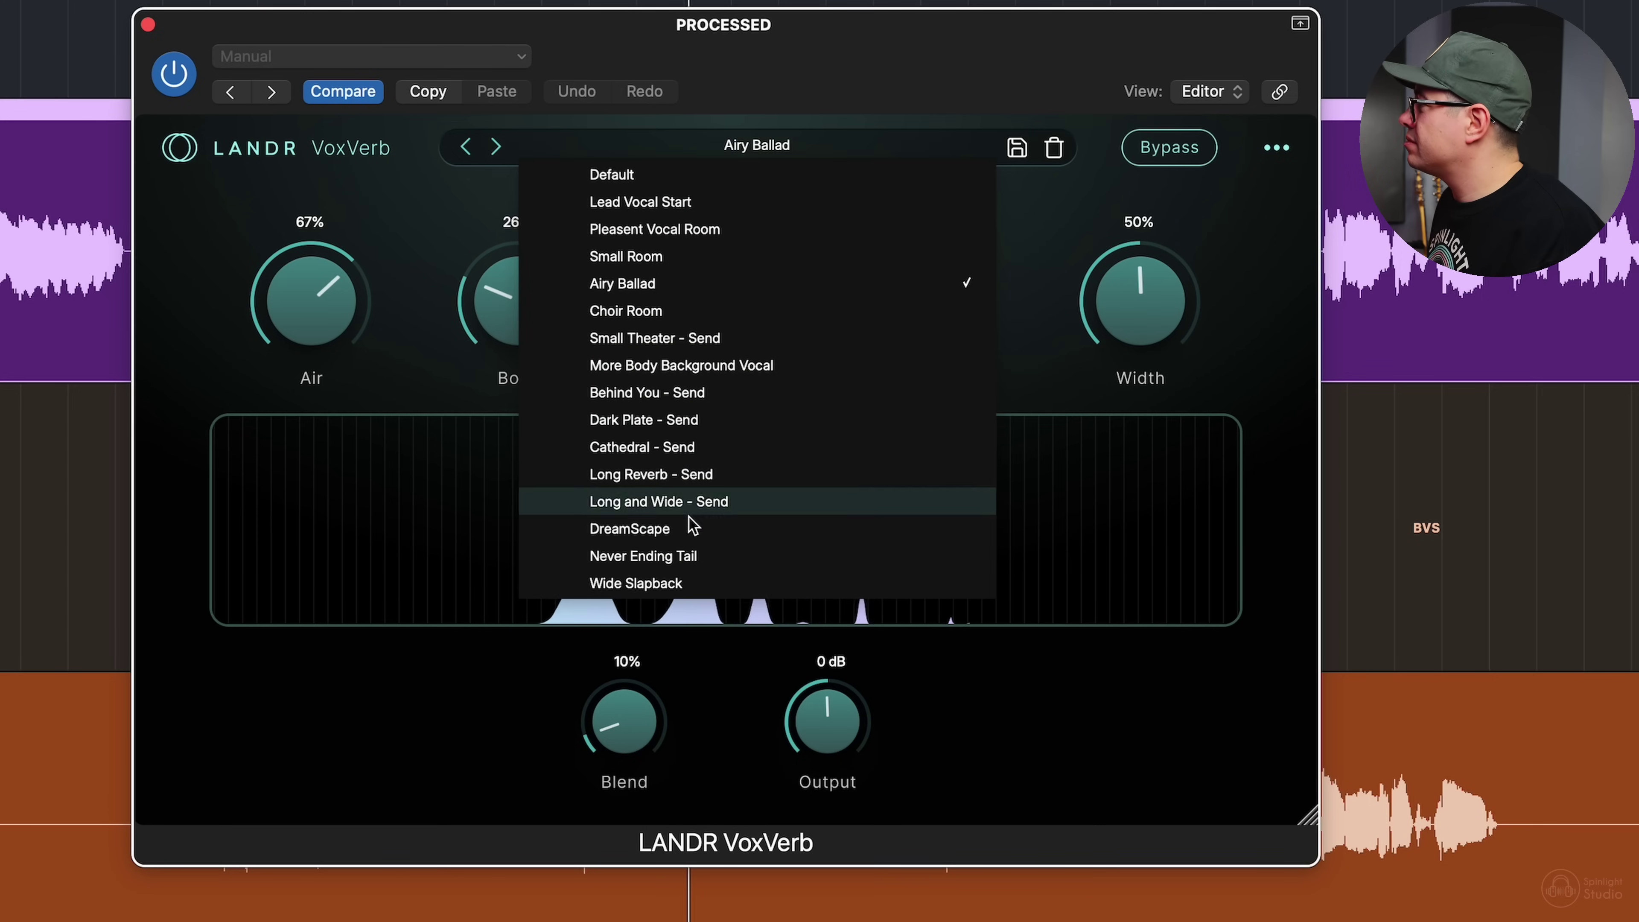
pyautogui.click(694, 581)
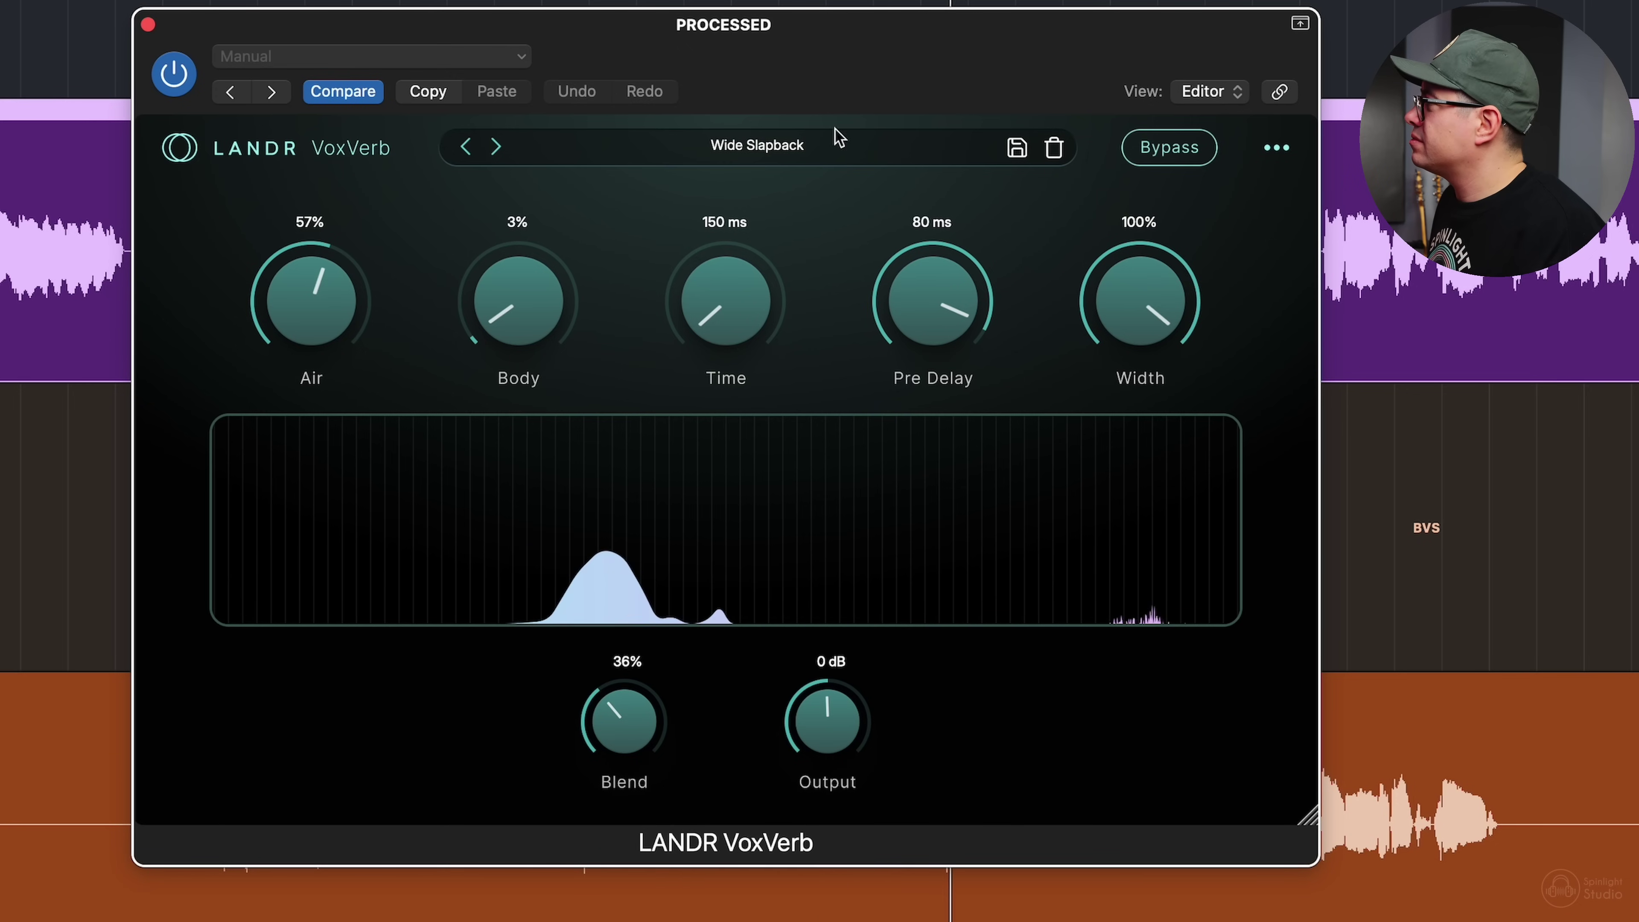
pyautogui.click(740, 150)
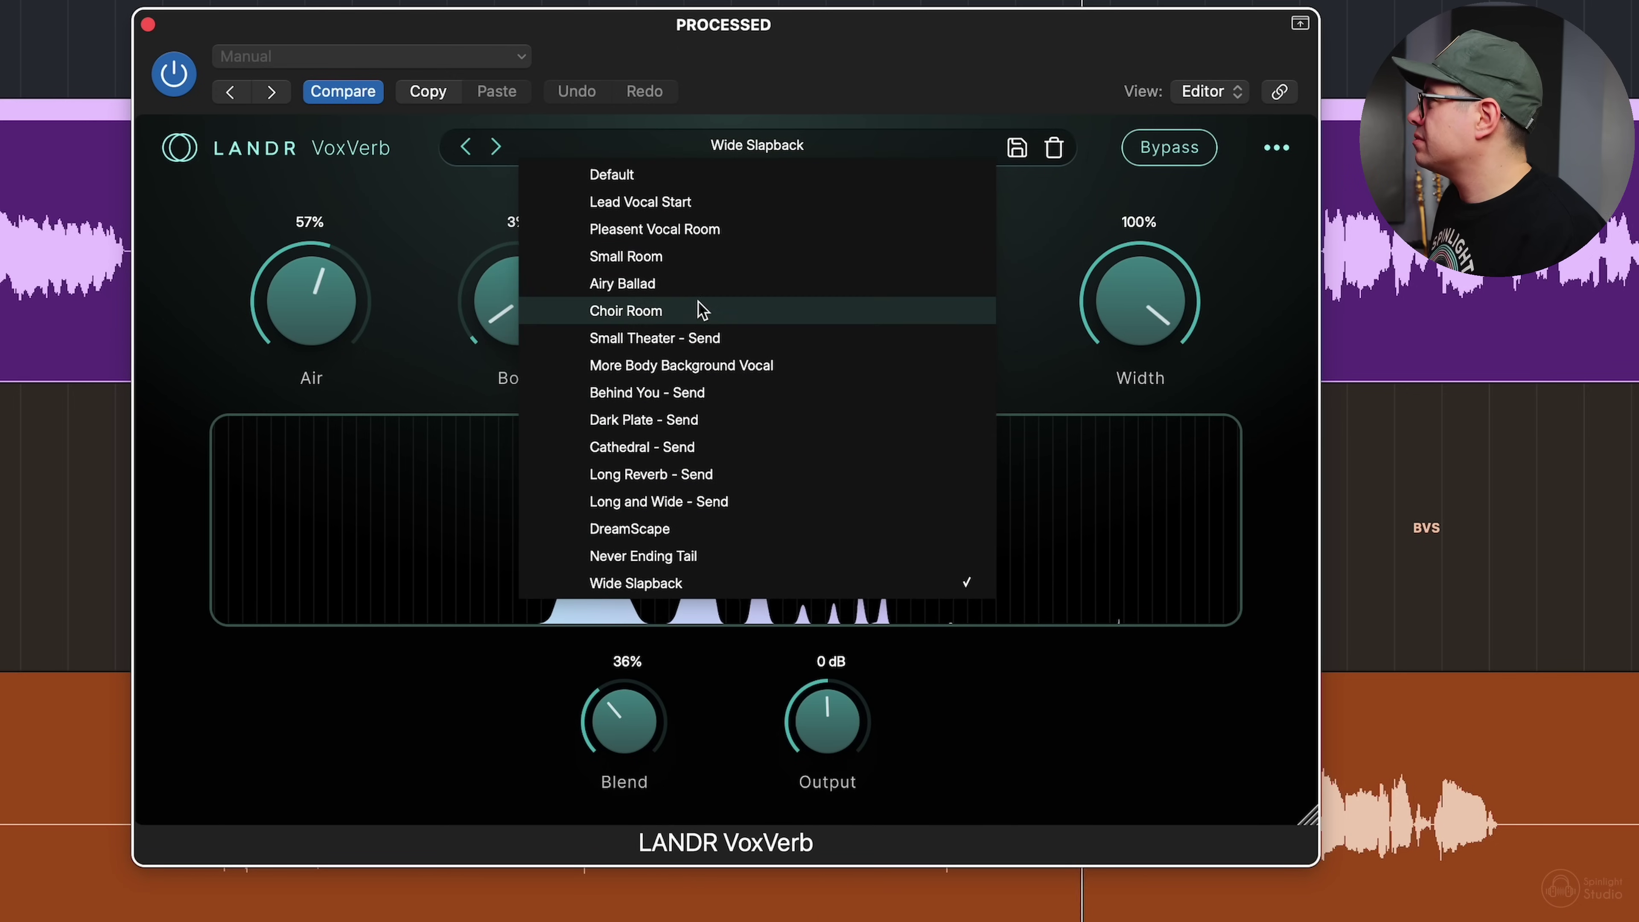
pyautogui.click(701, 316)
pyautogui.moveTo(695, 311); pyautogui.dragTo(690, 274)
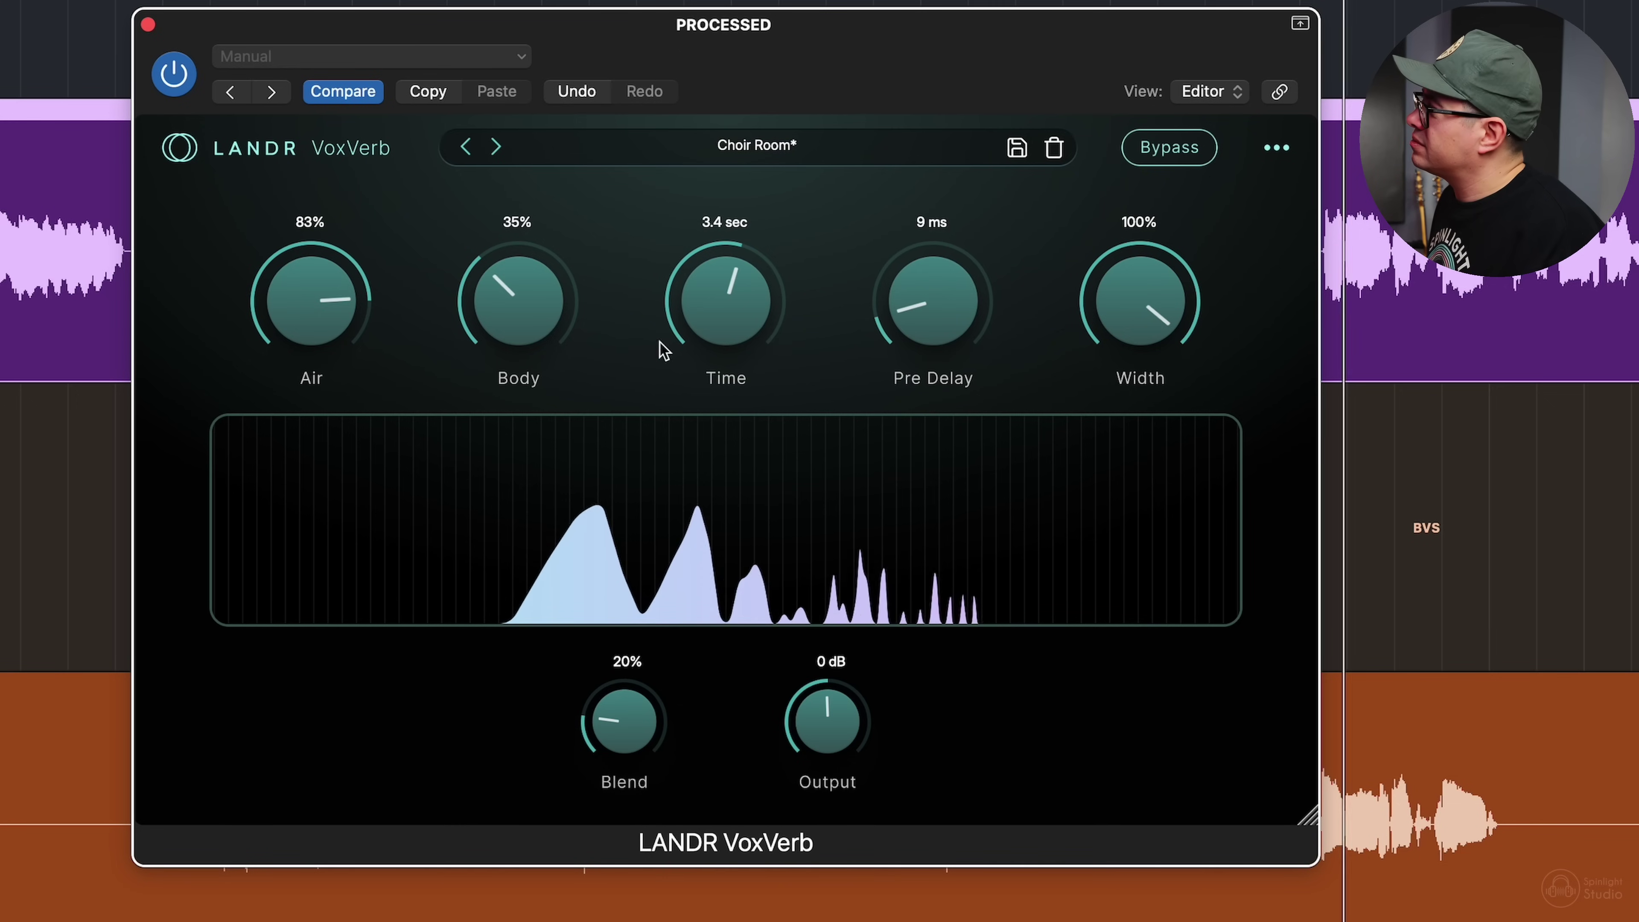
pyautogui.click(760, 144)
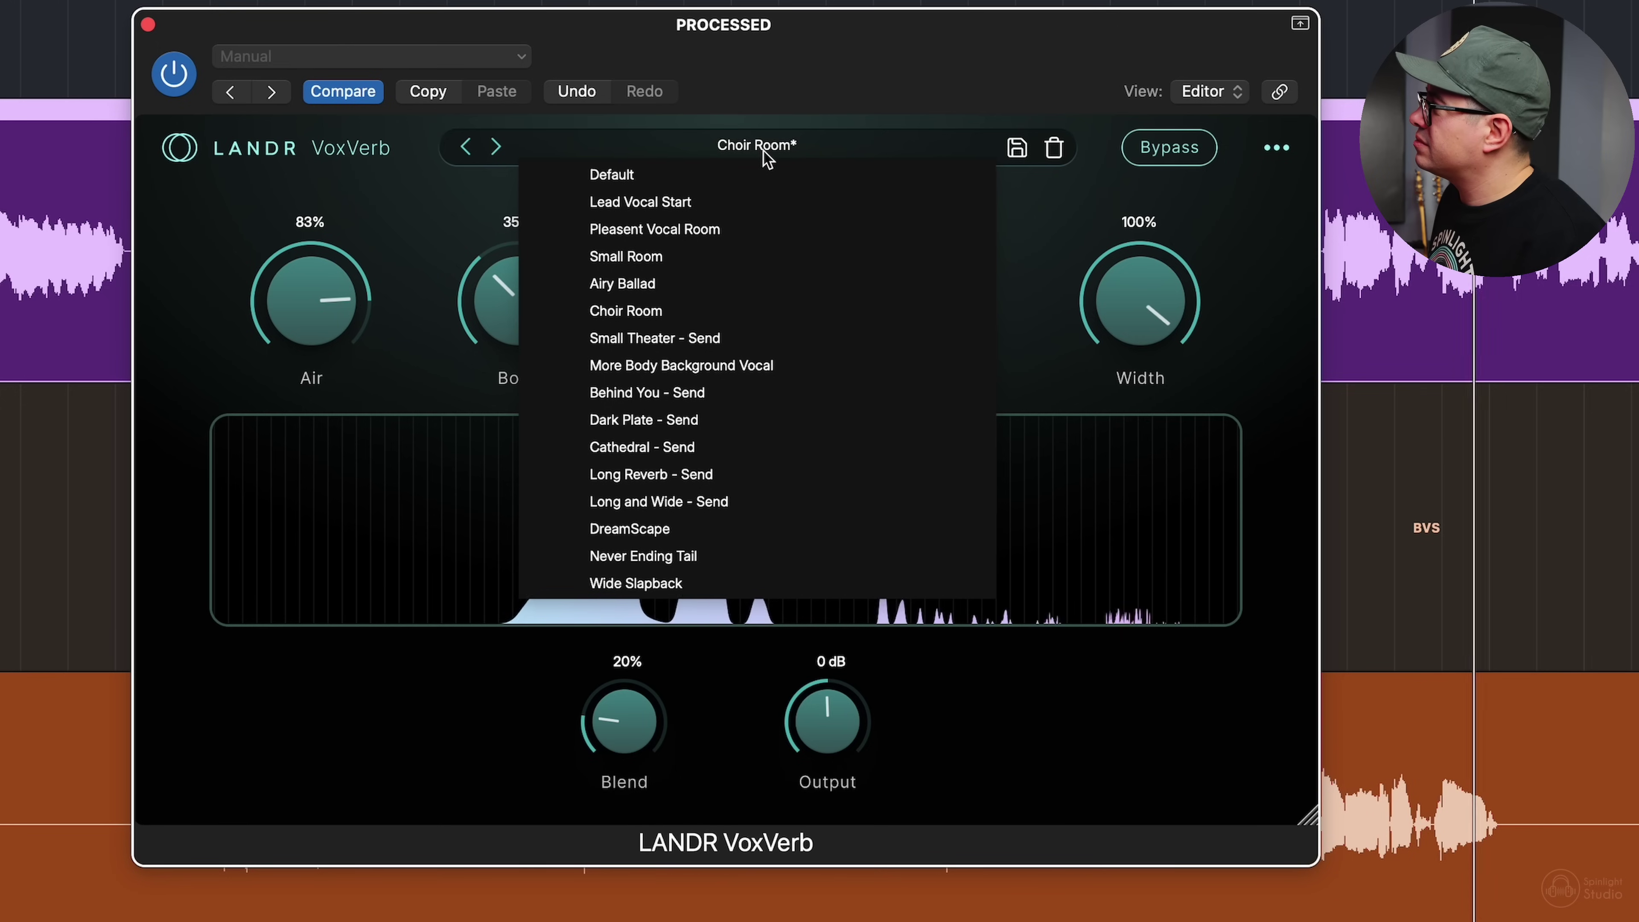
pyautogui.click(735, 228)
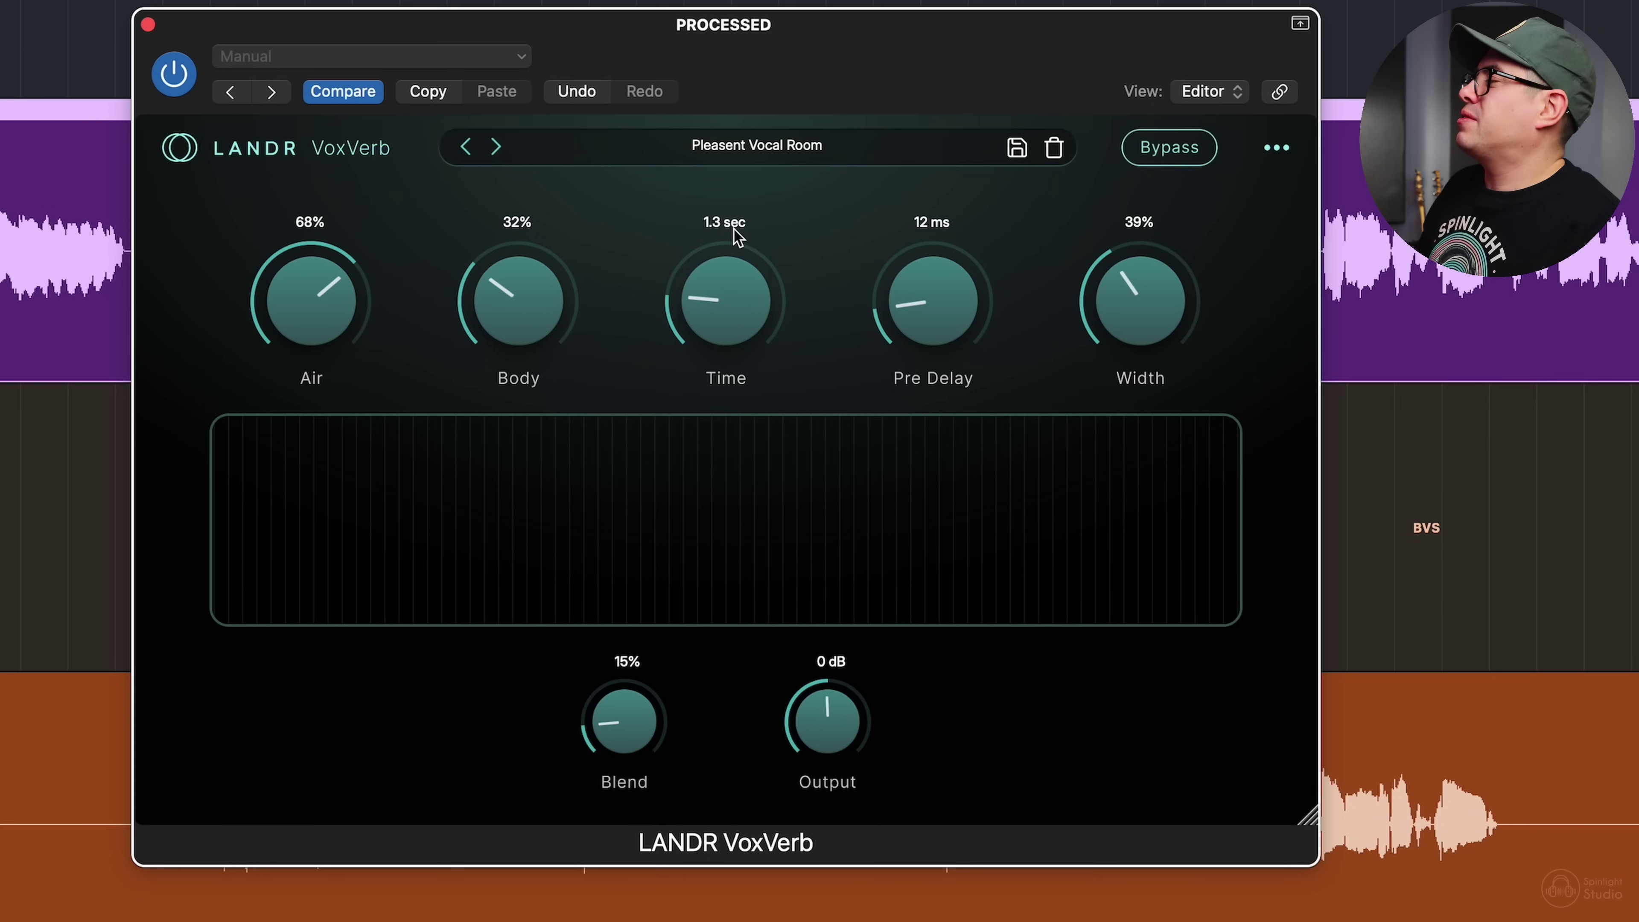
# Load the Wide Slapback reverb preset and set Air to 77%, Body to 0%, Pre Delay to 85 ms and Blend to 21%.
pyautogui.click(742, 147)
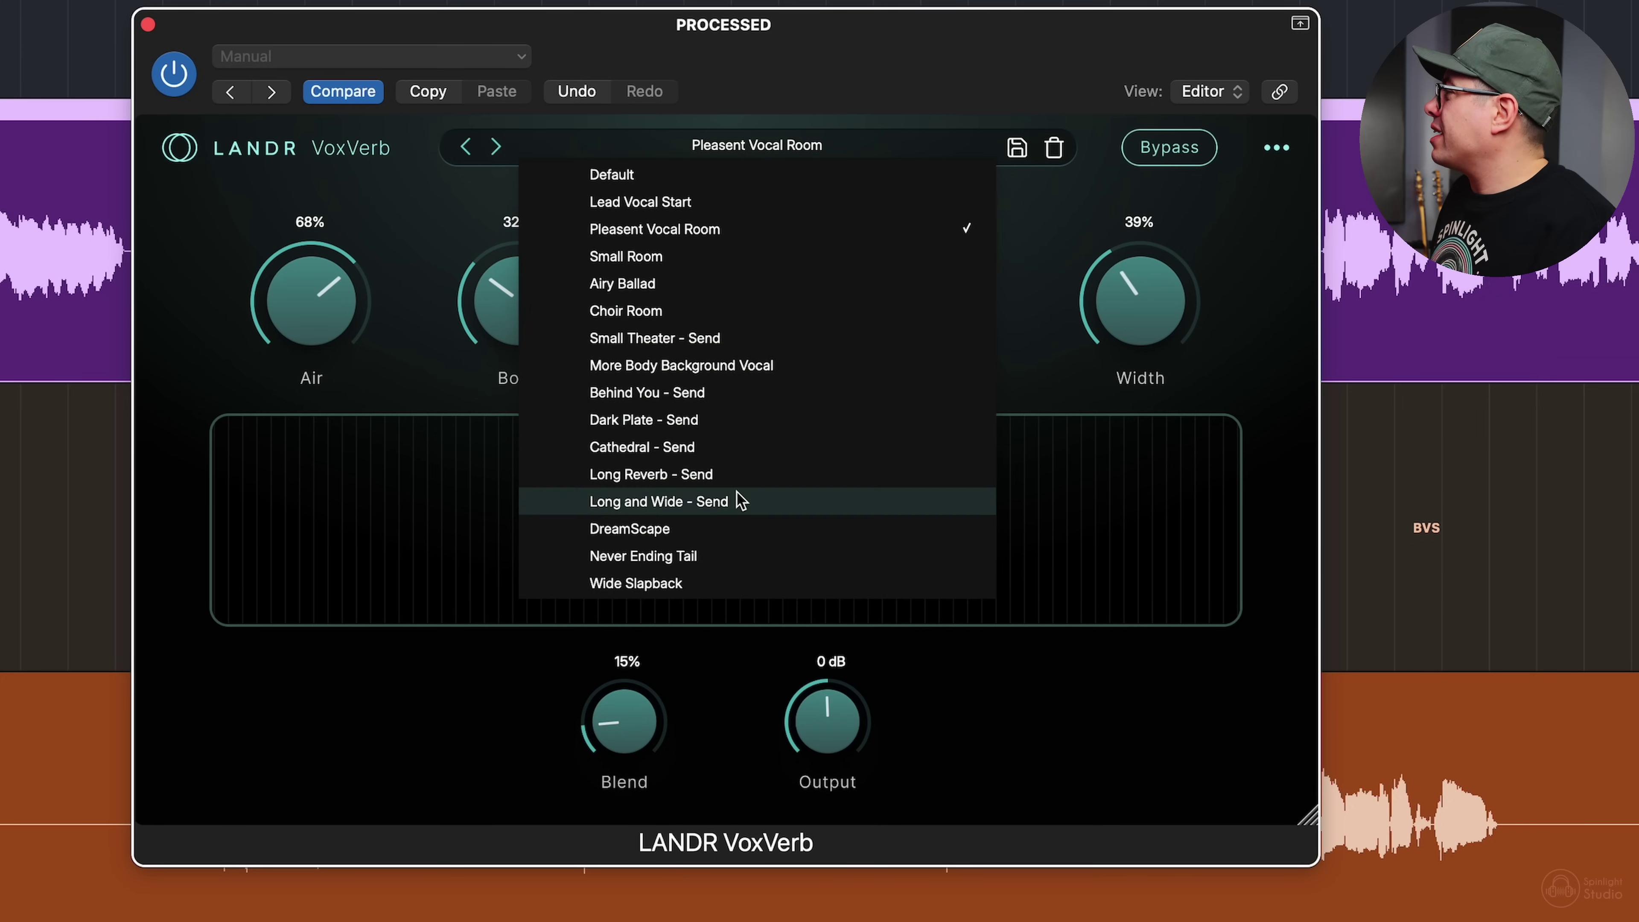
pyautogui.click(715, 585)
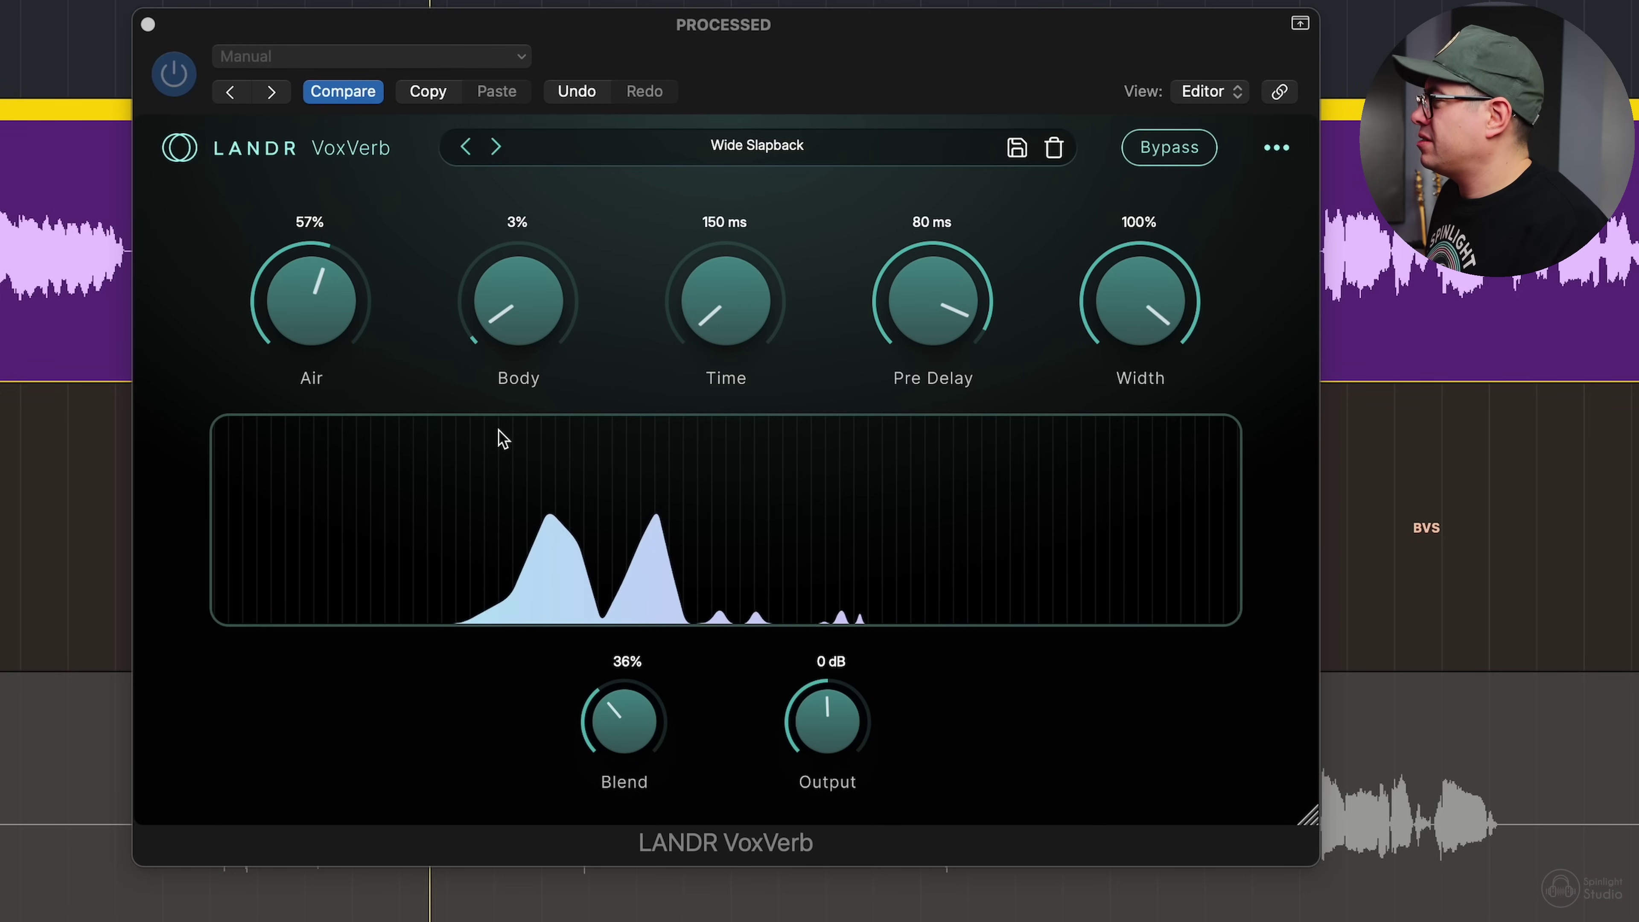
pyautogui.moveTo(943, 258); pyautogui.dragTo(941, 249)
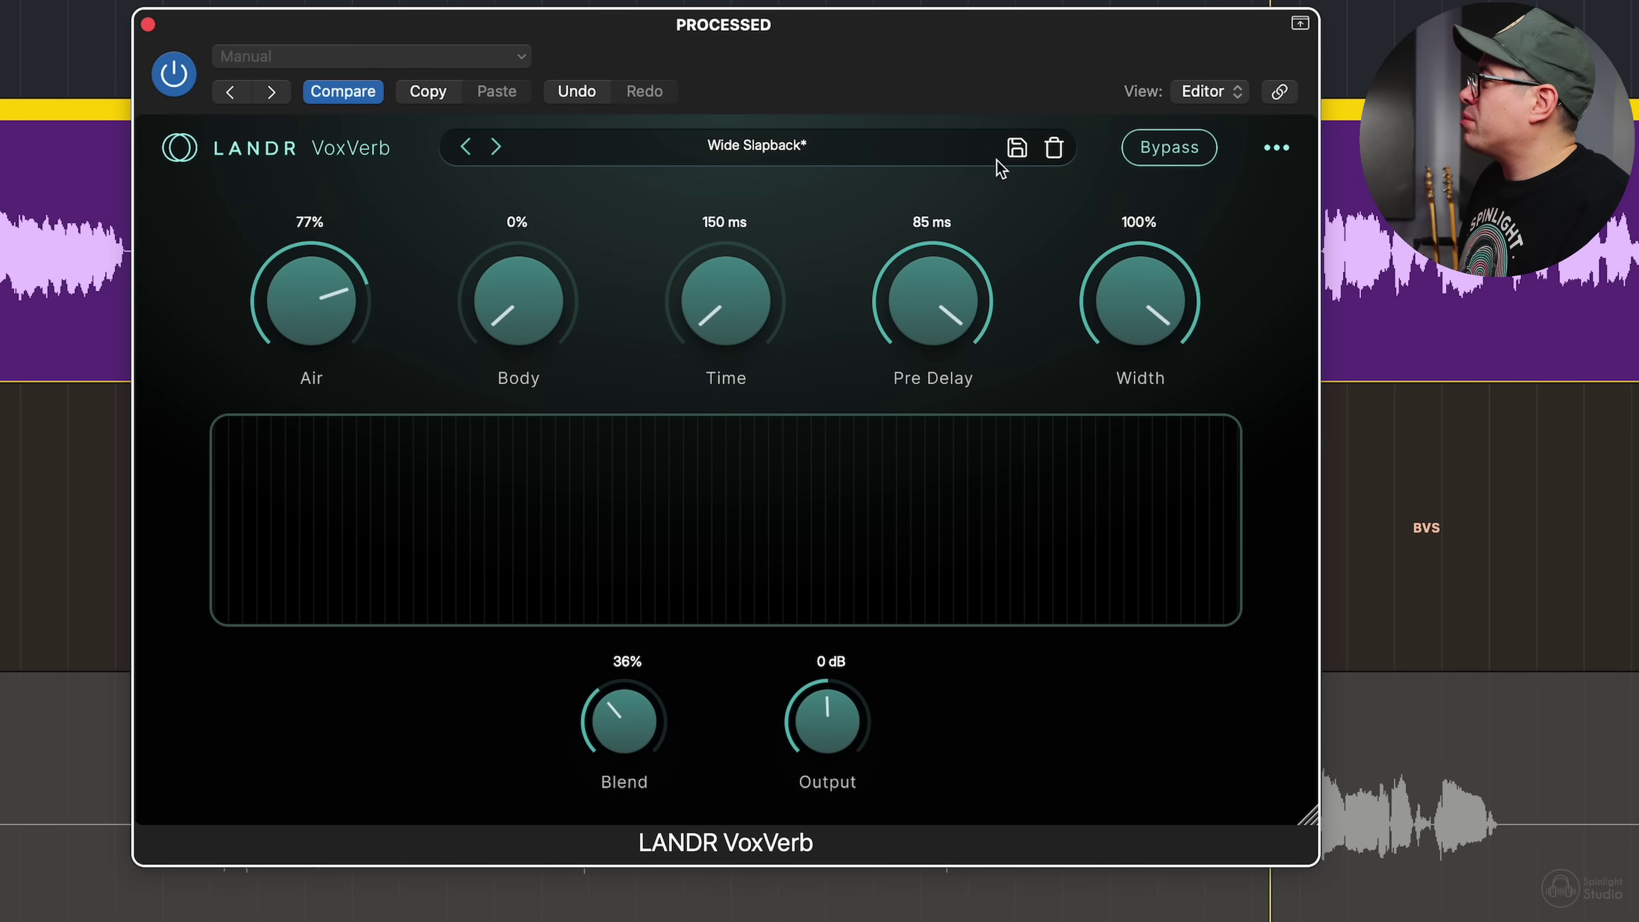
pyautogui.moveTo(627, 729); pyautogui.dragTo(625, 747)
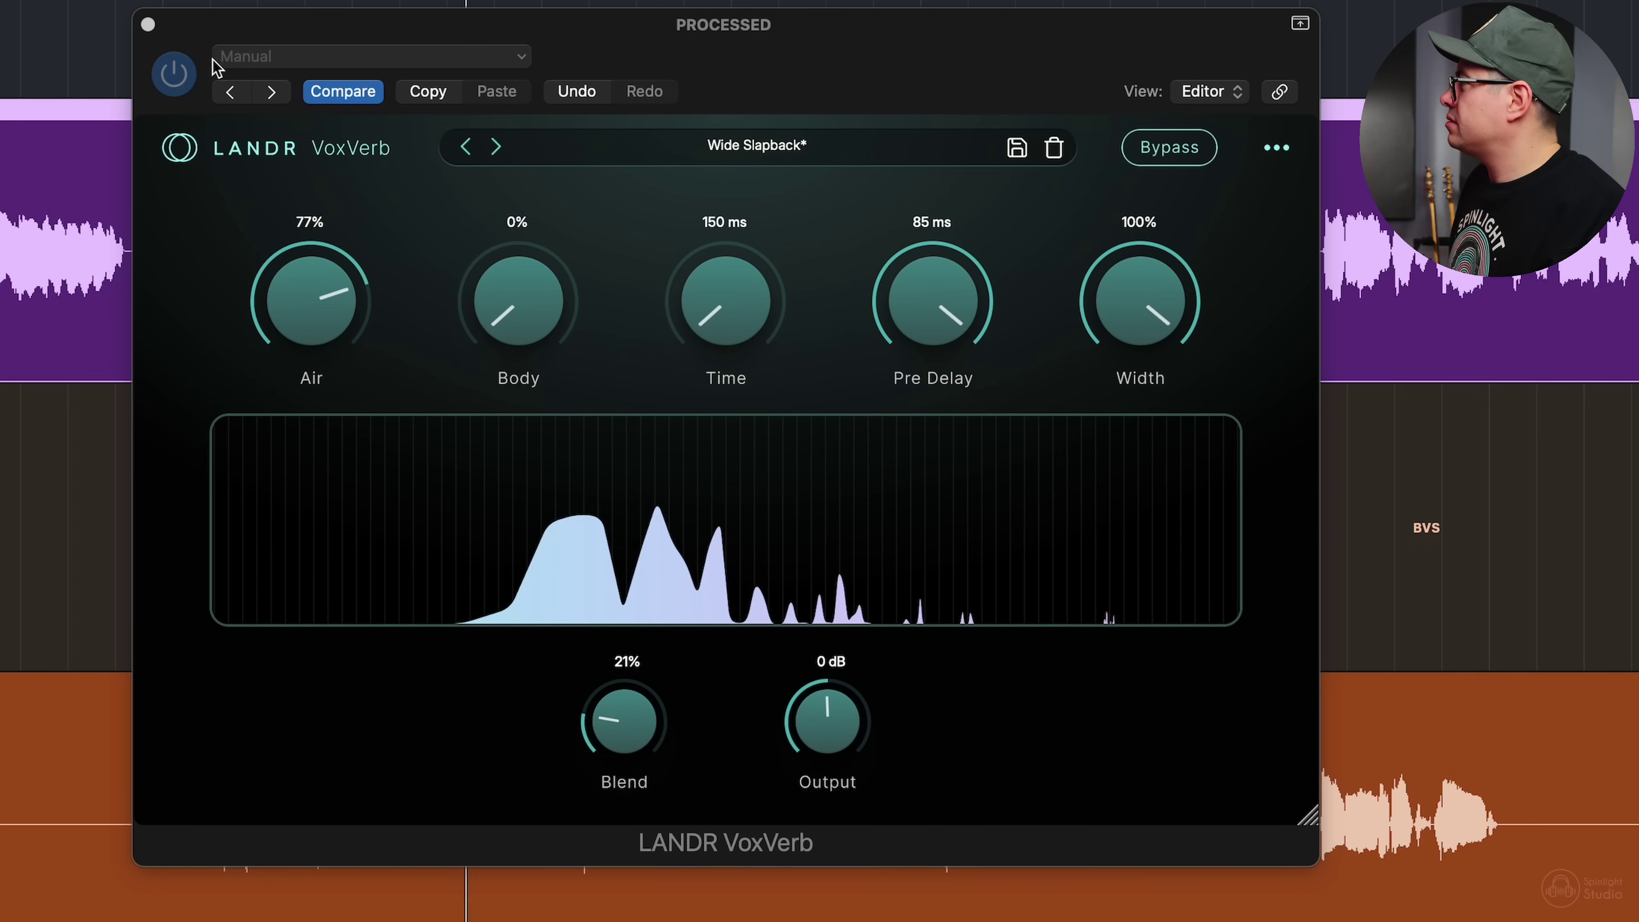
# Compare the vocal with VoxVerb switched off and back on during playback.
pyautogui.click(173, 72)
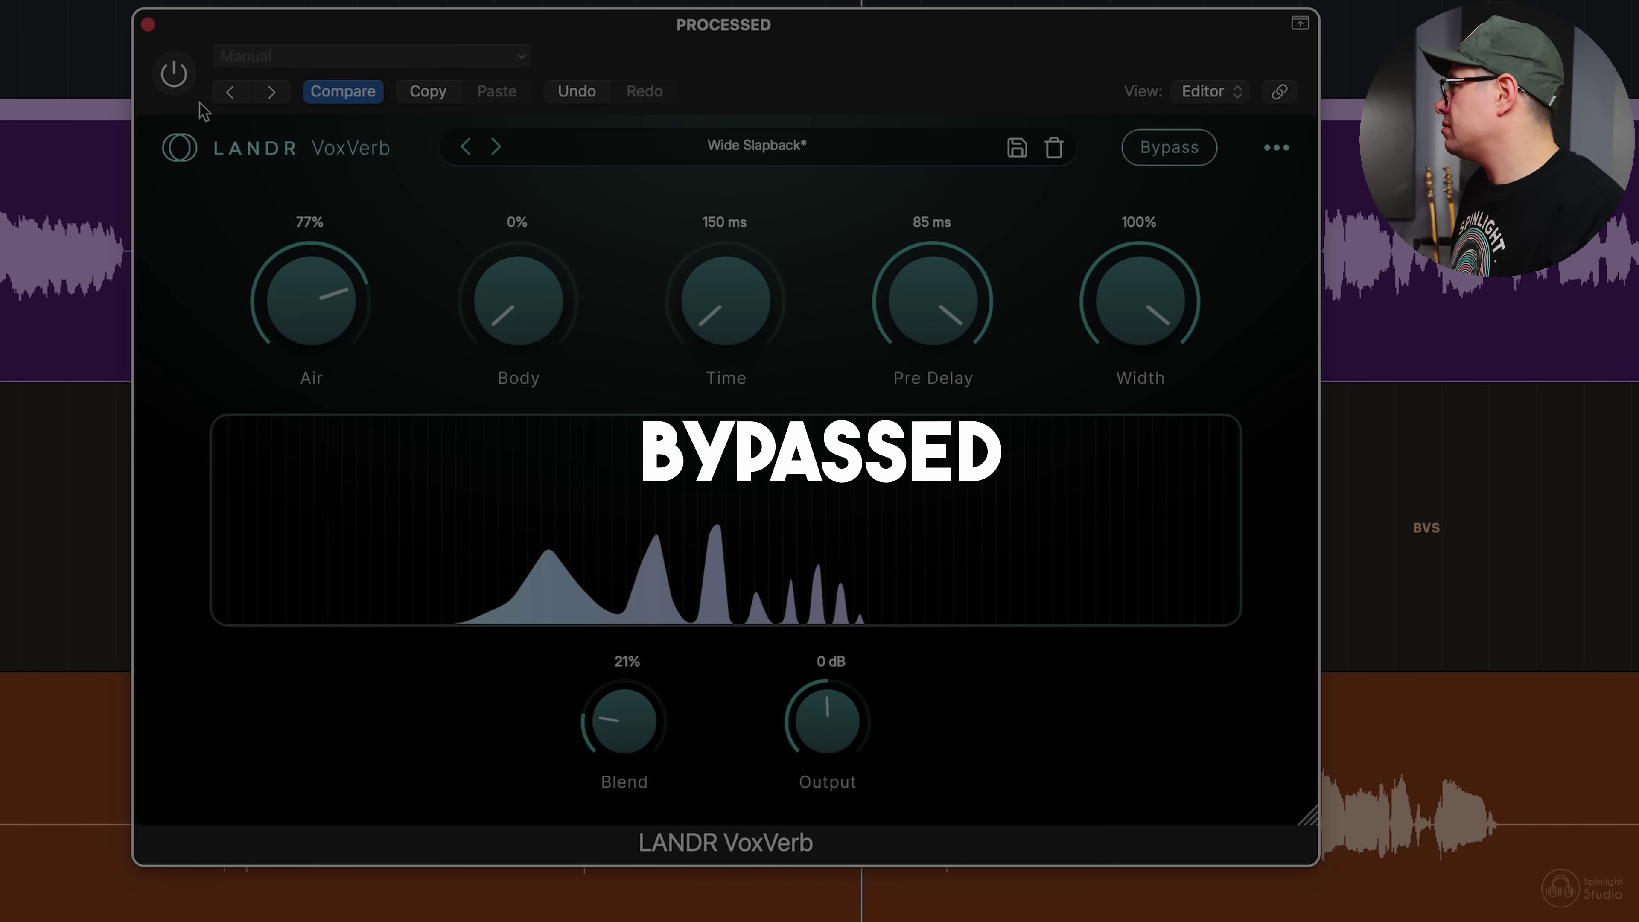
pyautogui.click(177, 75)
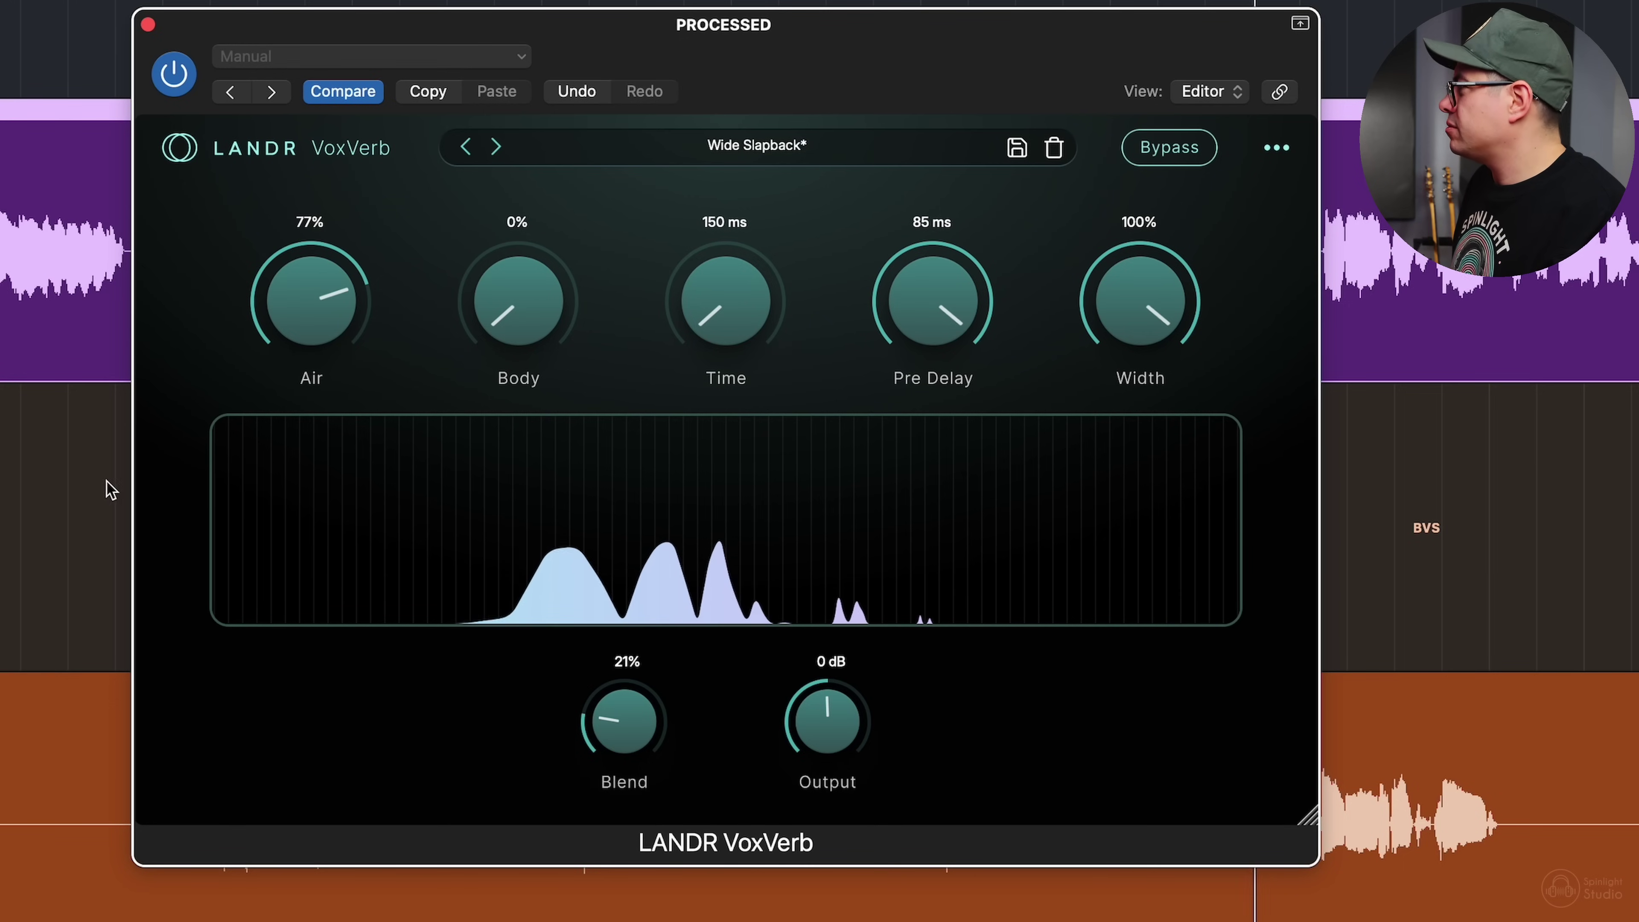
pyautogui.press('space')
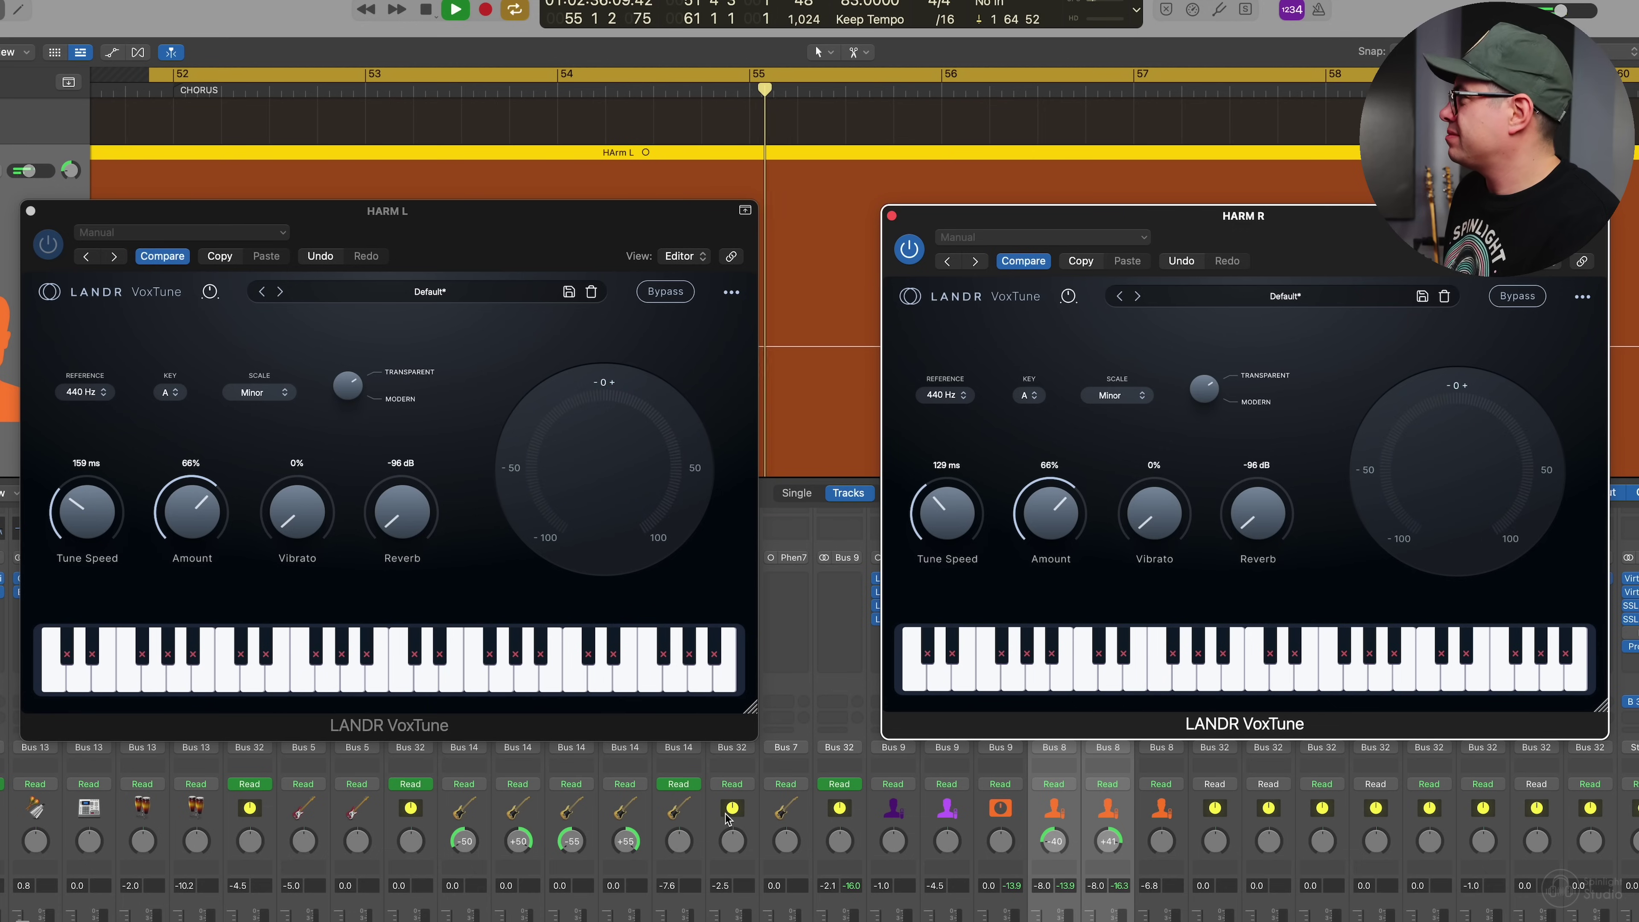
# Switch VoxTune to Modern mode on both harmony tracks, setting Formant to -1.5 on HARM L and 2.0 on HARM R.
pyautogui.click(384, 292)
pyautogui.press('space')
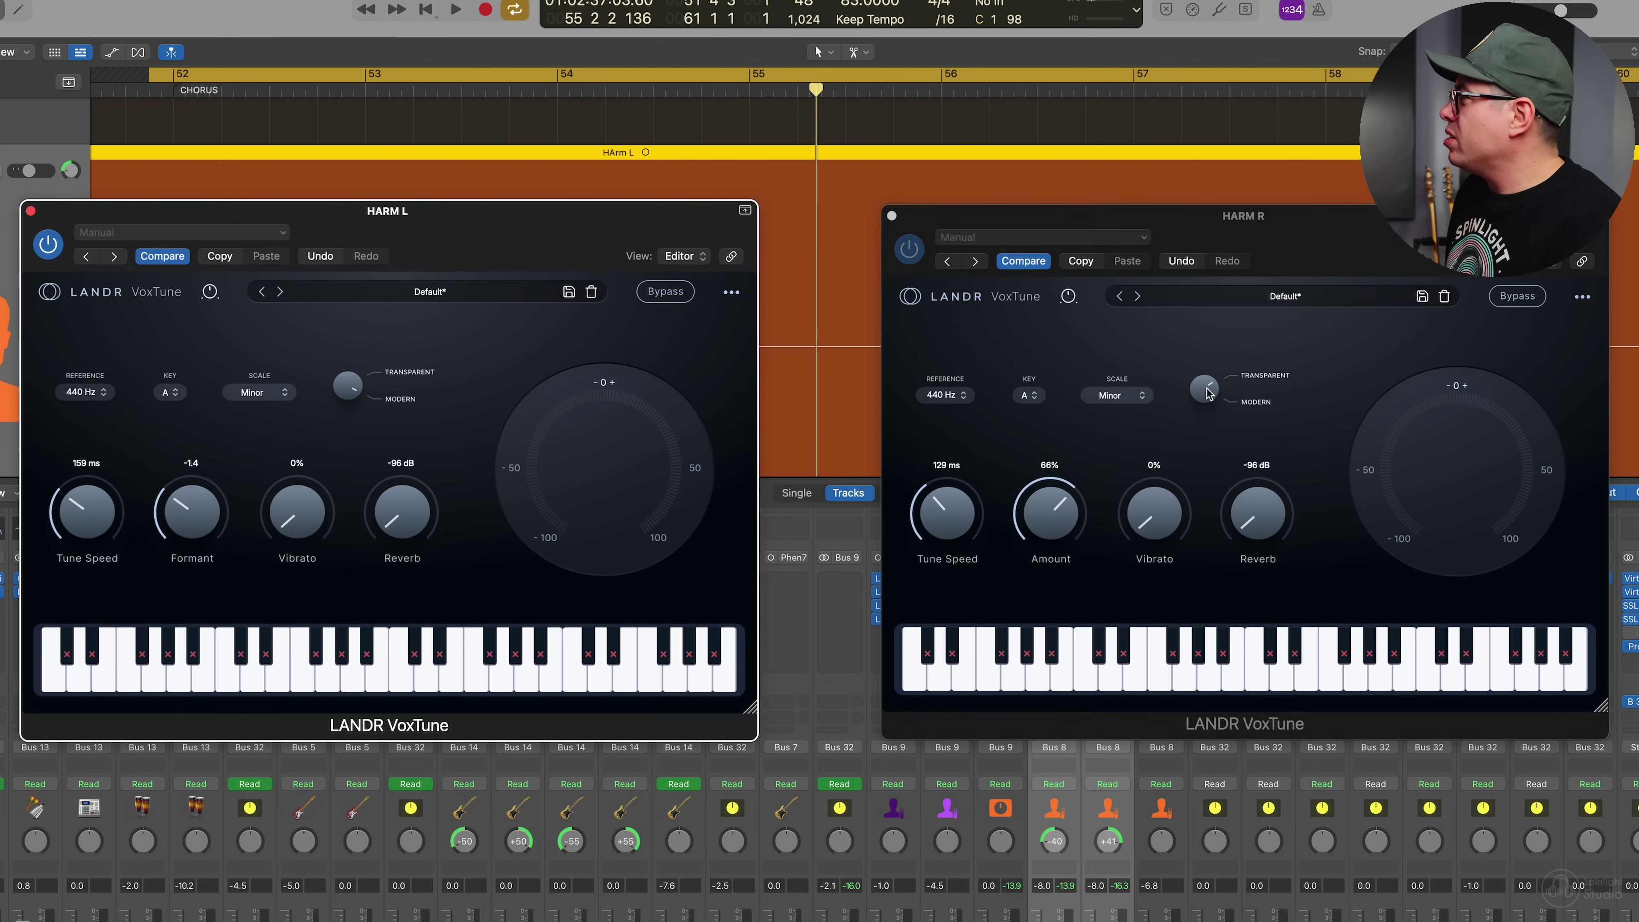
pyautogui.click(1205, 390)
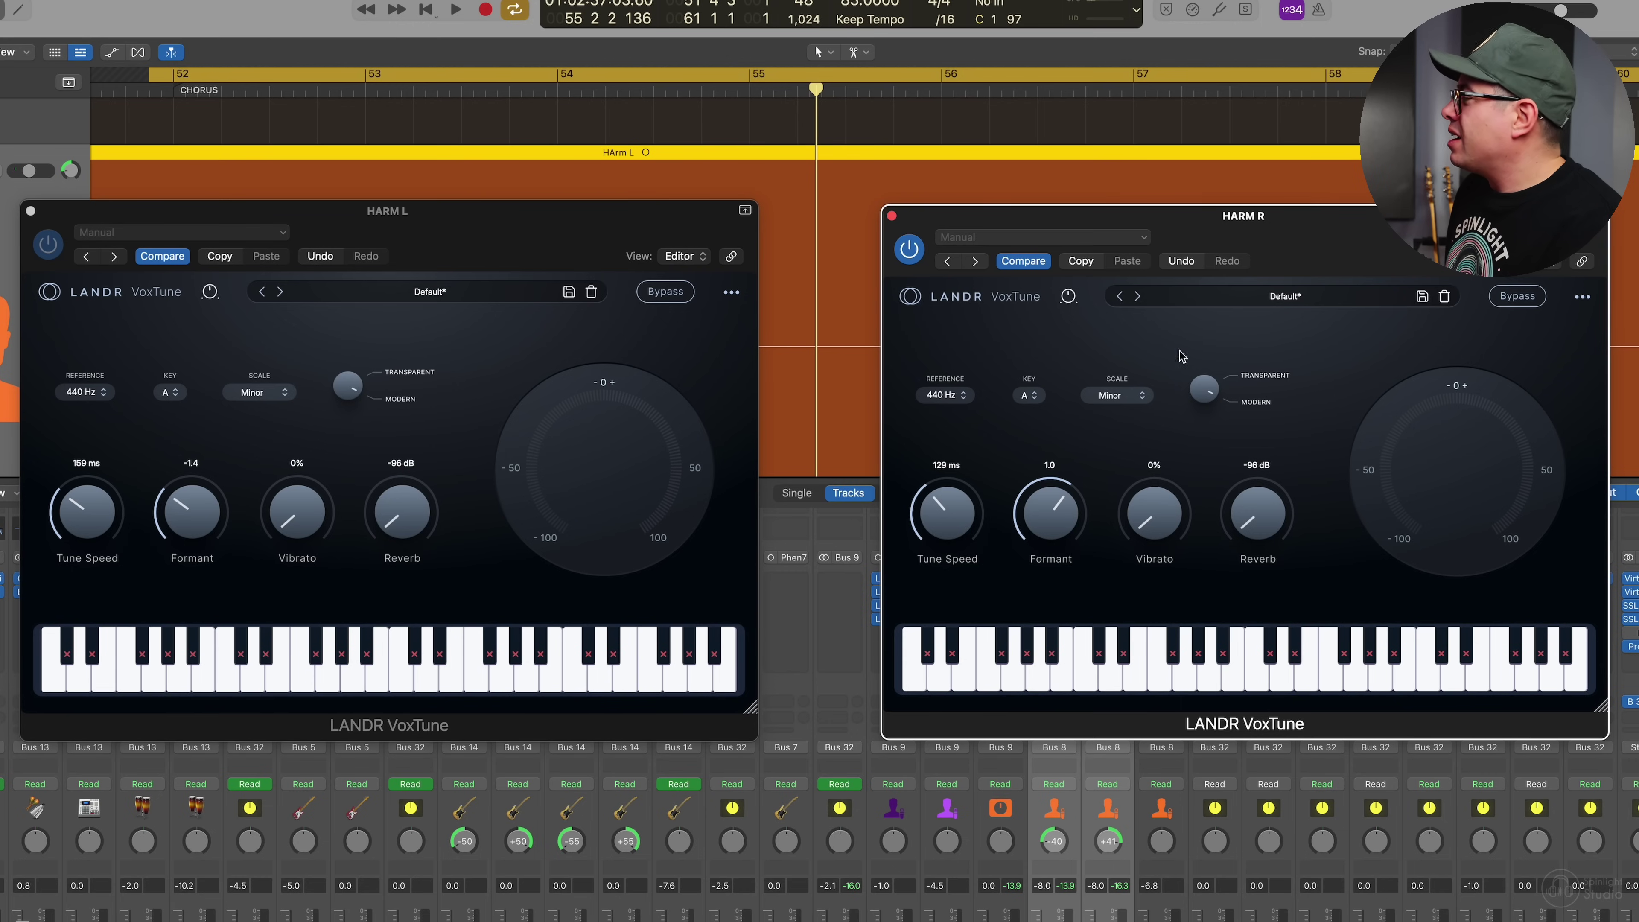
pyautogui.click(205, 525)
pyautogui.moveTo(1048, 527); pyautogui.dragTo(1052, 515)
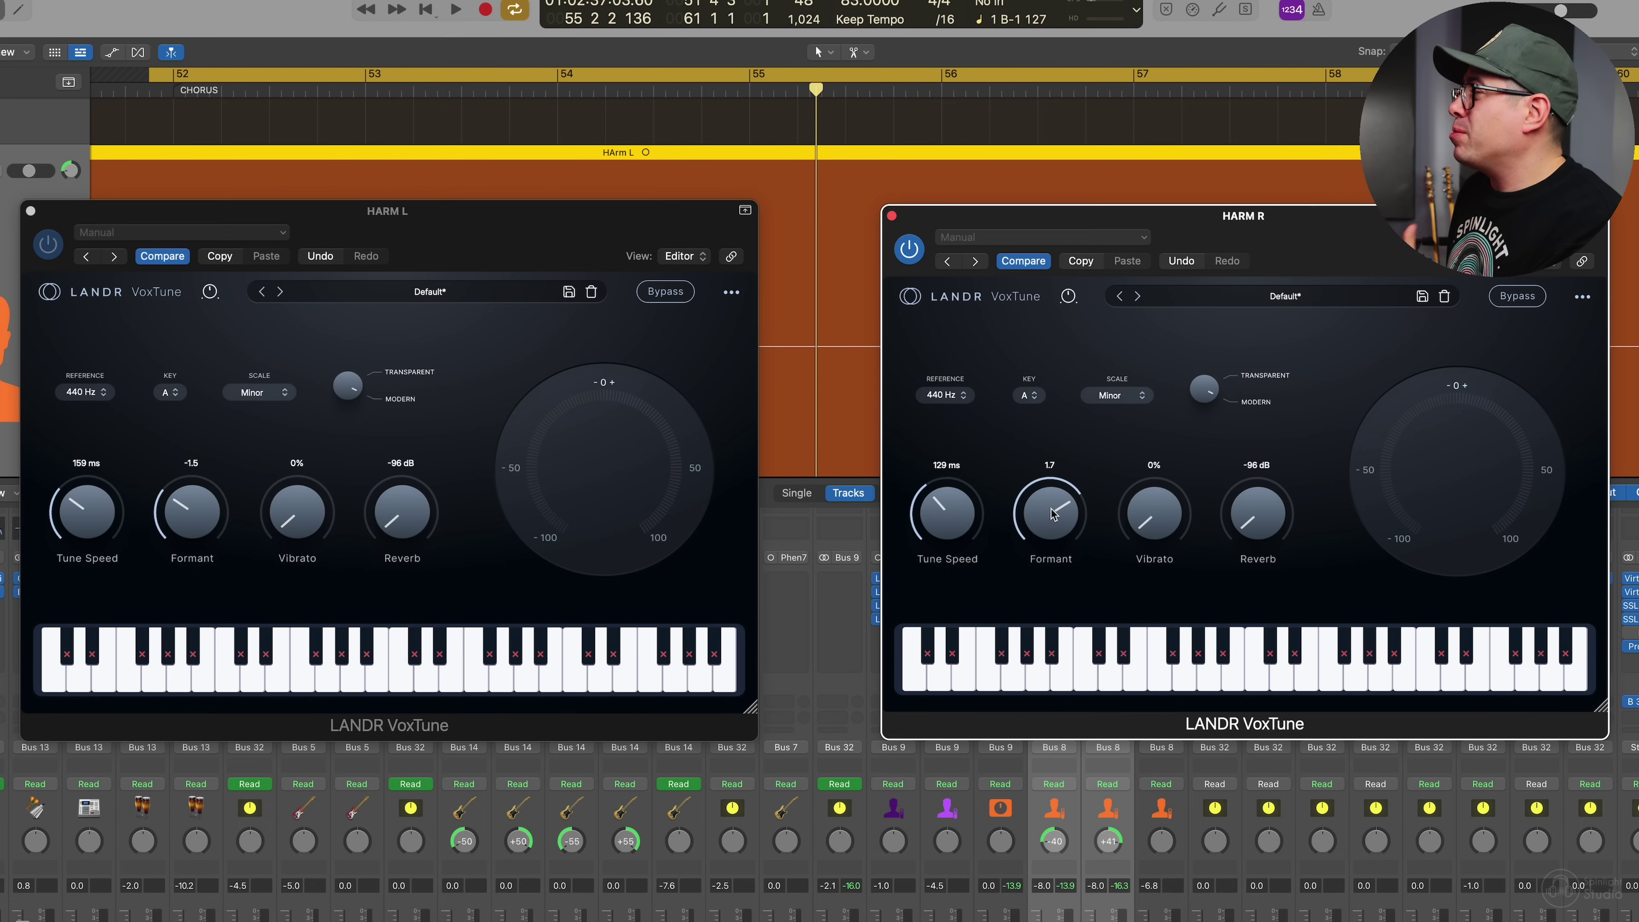
# Play back the chorus to listen to the formant-shifted left and right harmonies.
pyautogui.press('space')
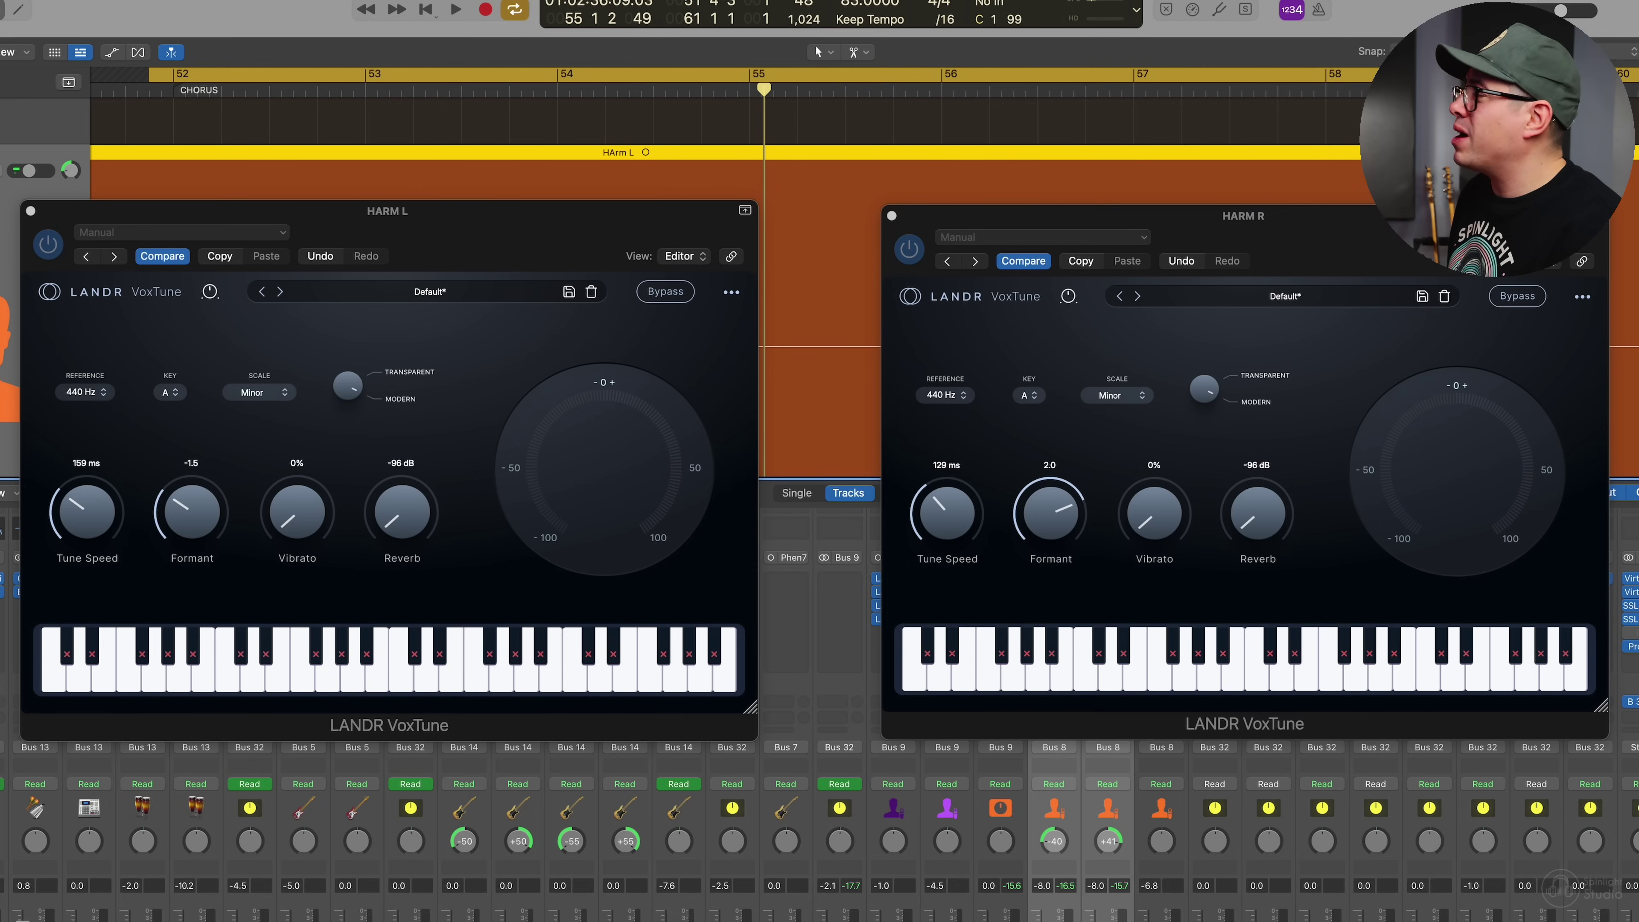
pyautogui.press('space')
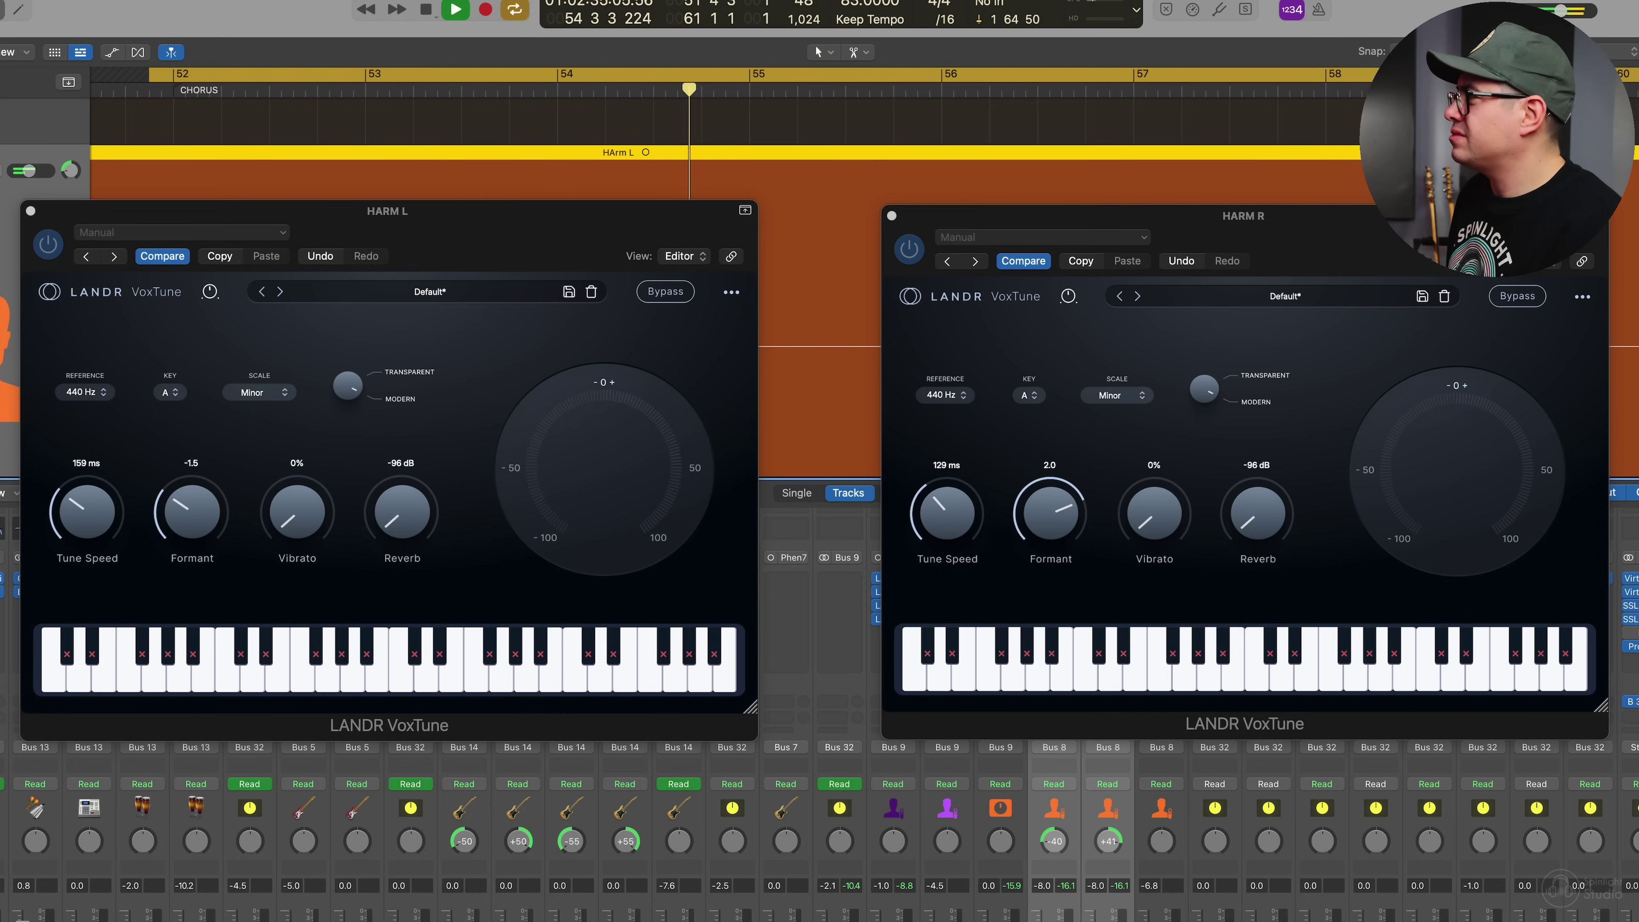
pyautogui.press('space')
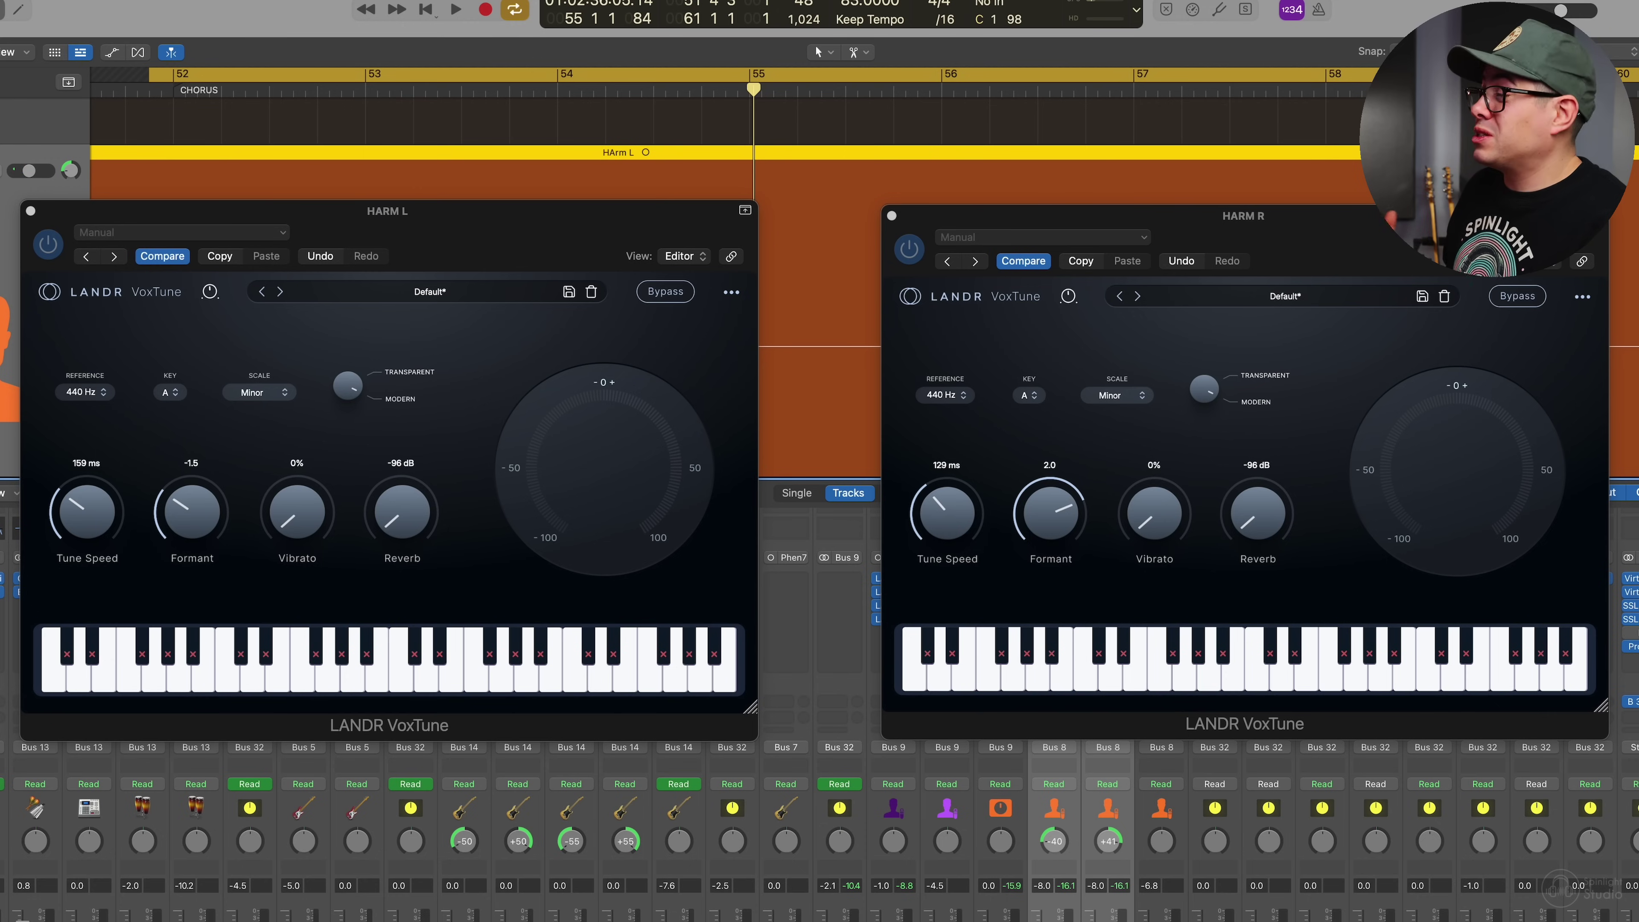
pyautogui.press('space')
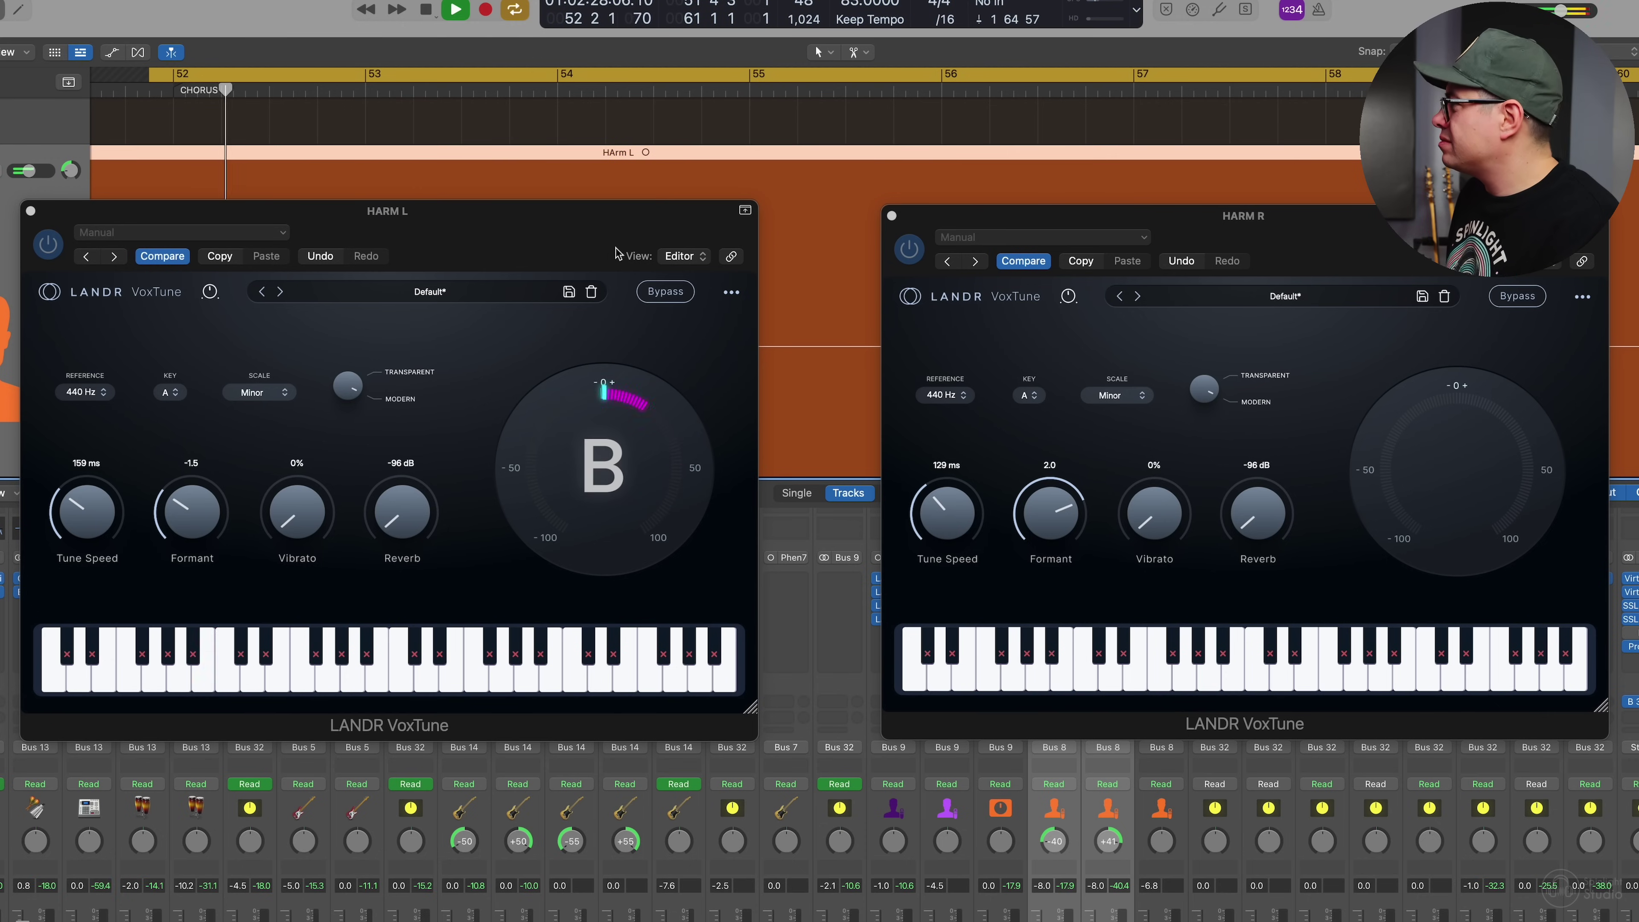